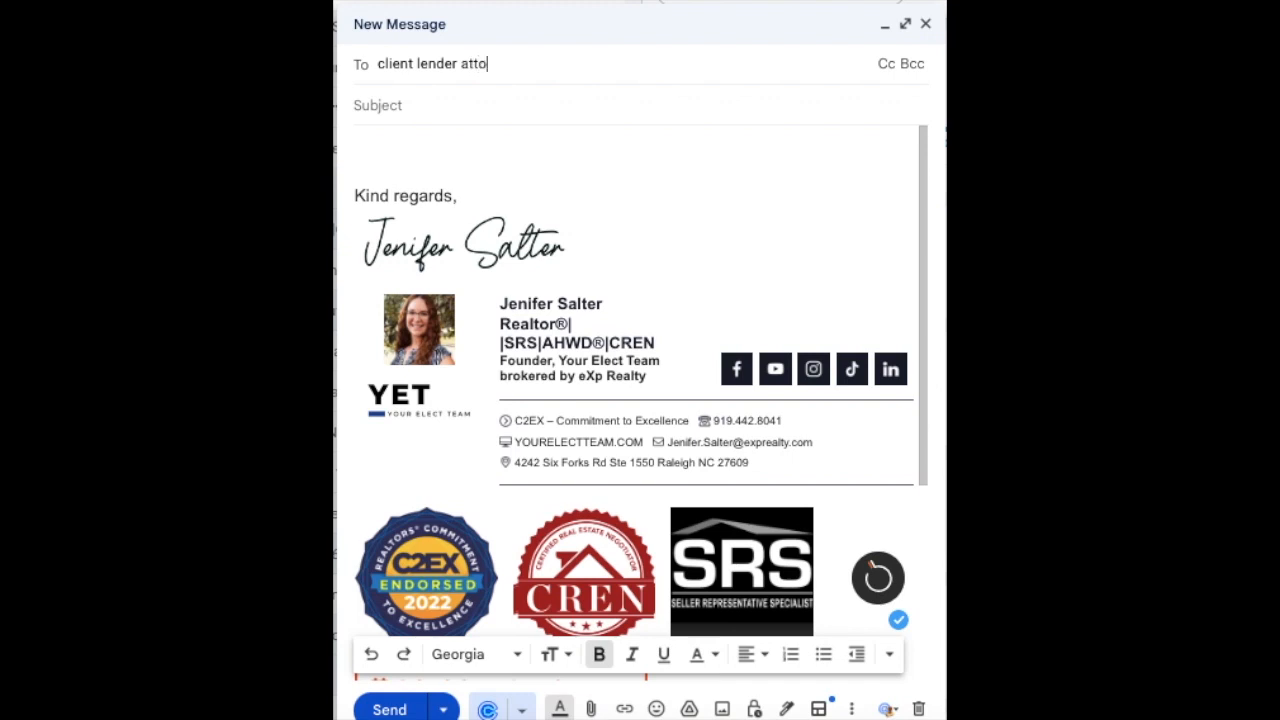
Step: Finish addressing the email to "client lender attorney" and set the subject to "IMPORTANT: UNDER CONTRACT STEP#1" followed by the property address
{"action": "type", "text": "ney"}
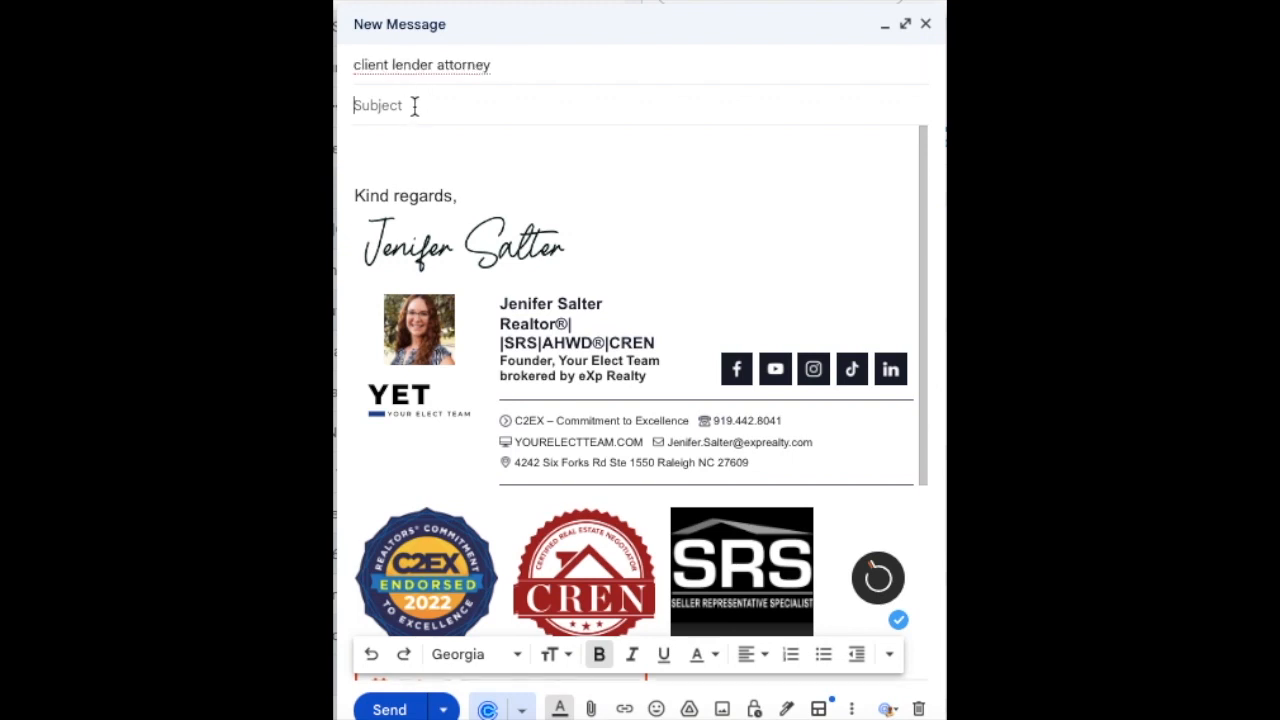
{"action": "left_click", "coordinate": [414, 106]}
{"action": "type", "text": "IMPORTANT: UNDER CONTRACT"}
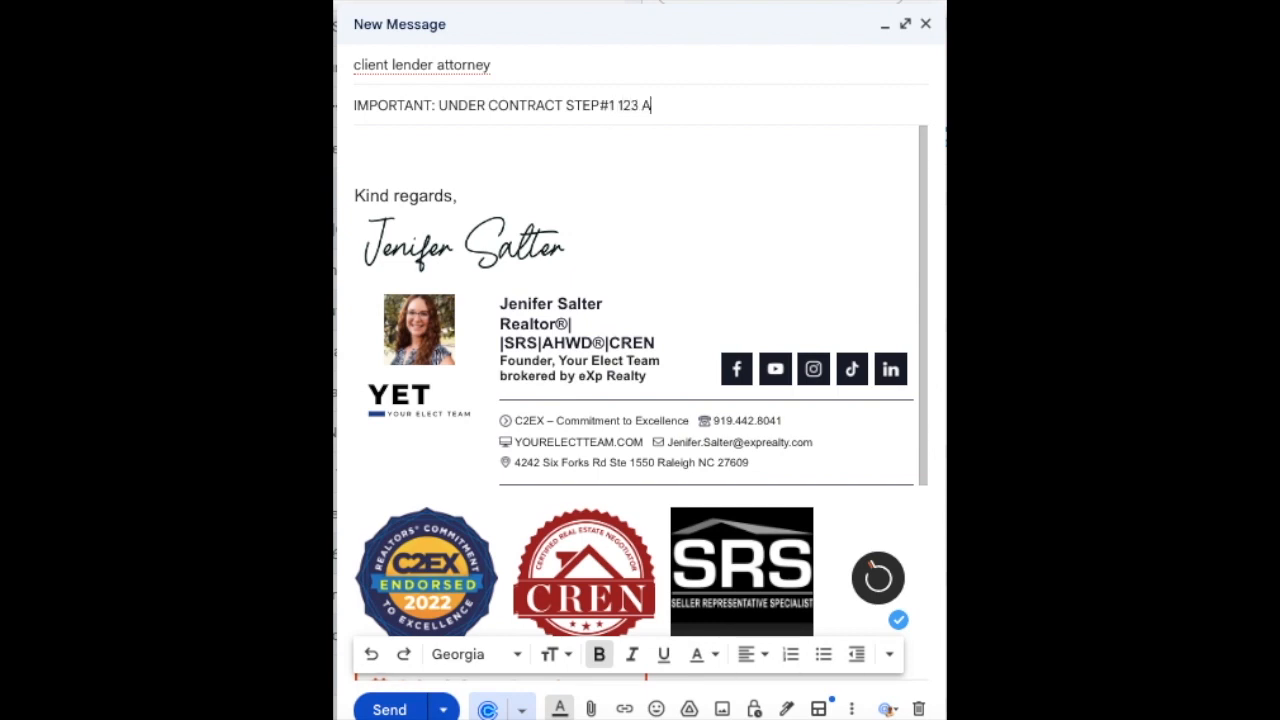
{"action": "type", "text": "ST"}
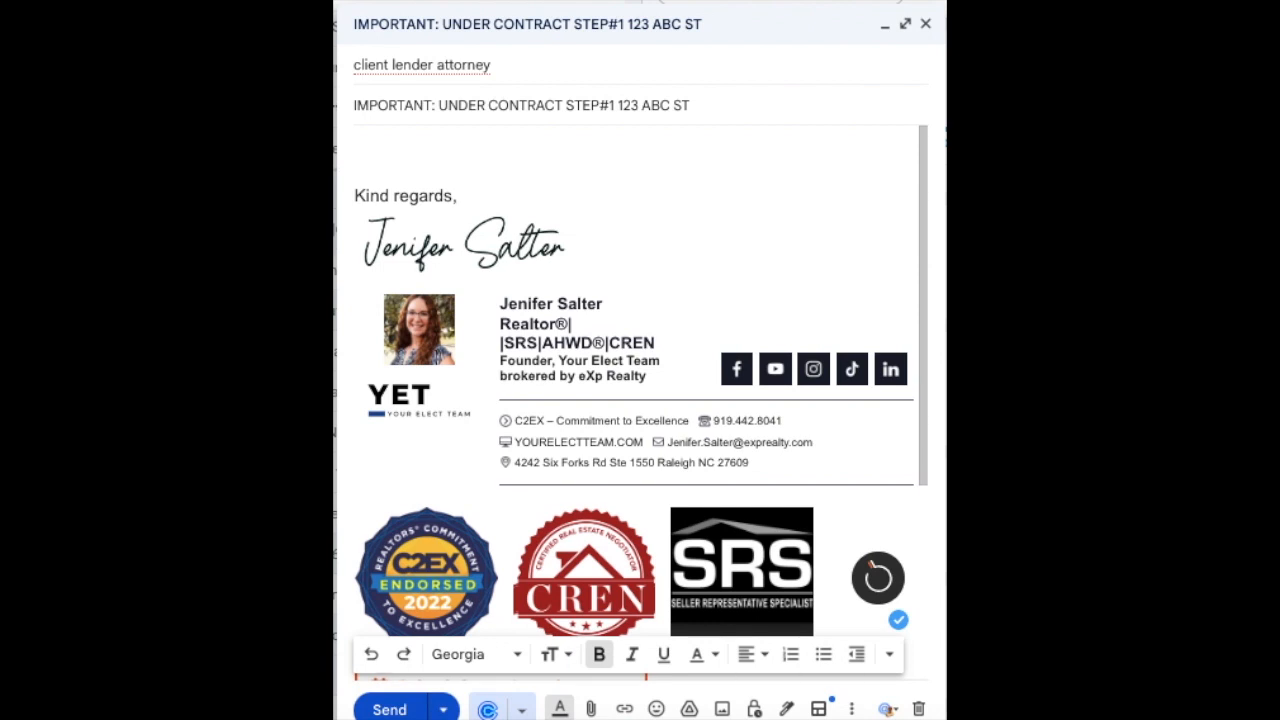
Step: Add the greeting "Hi," and the introductory under-contract paragraph above the signature, without a blank line between them
{"action": "left_click", "coordinate": [403, 146]}
{"action": "type", "text": "Hi,  I am so thrilled that you are now under contract on 123 ABC St. You will be receiving guided emails throughout this exciting time.  Please read below for Time Sensitive information and steps. Attached you will find your contract/any supplemental documents."}
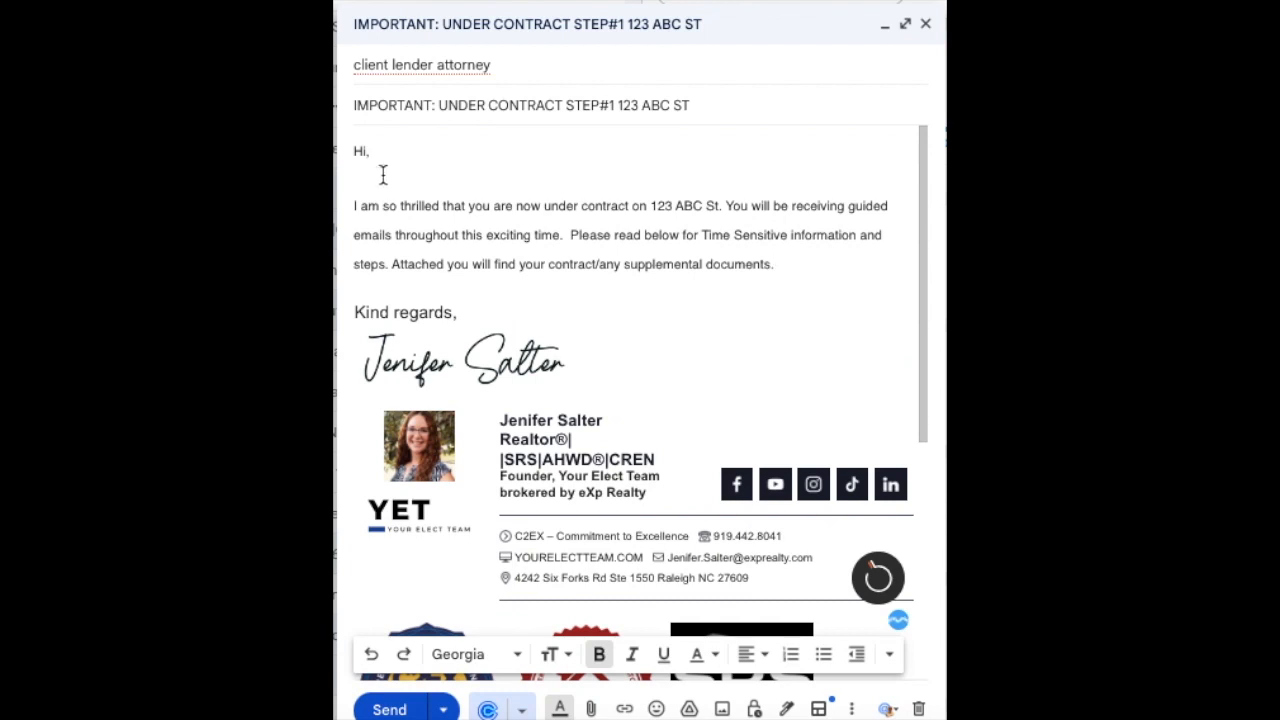
{"action": "left_click", "coordinate": [383, 181]}
{"action": "key", "text": "BackSpace"}
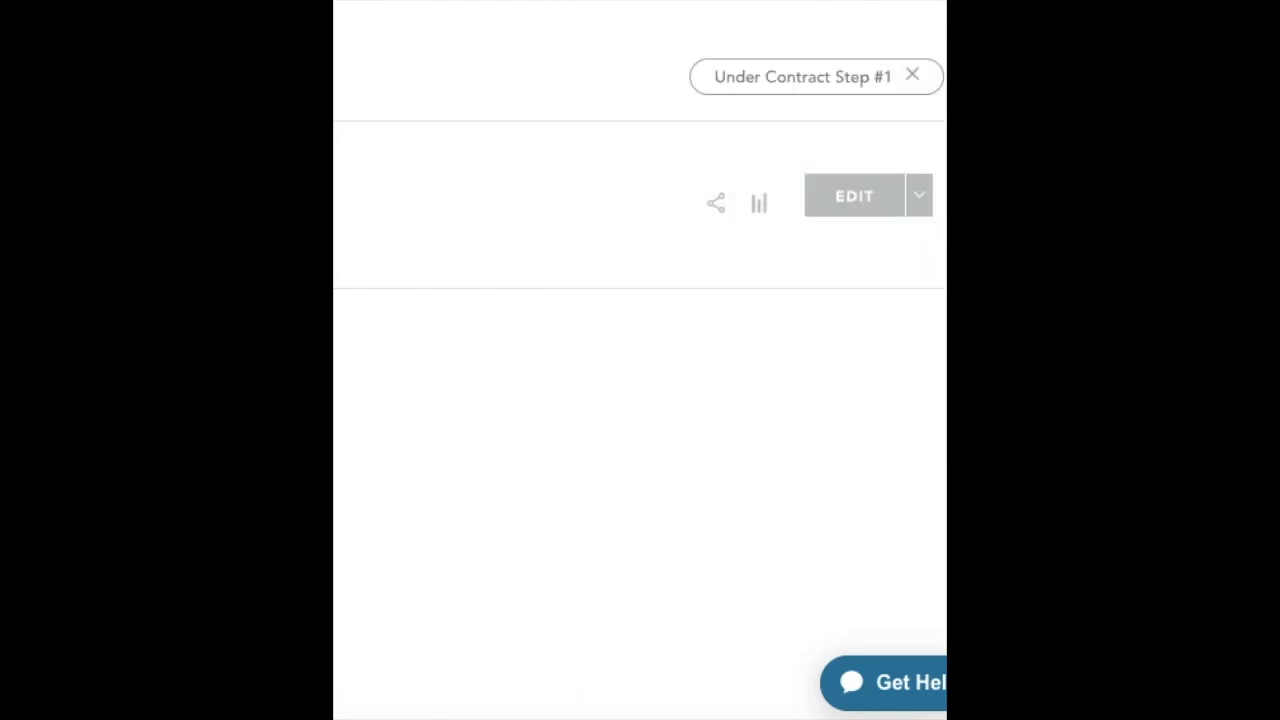
Step: Copy the "Under Contract Step #1" video from the video library and paste it below the email's introductory paragraph
{"action": "left_click", "coordinate": [723, 210]}
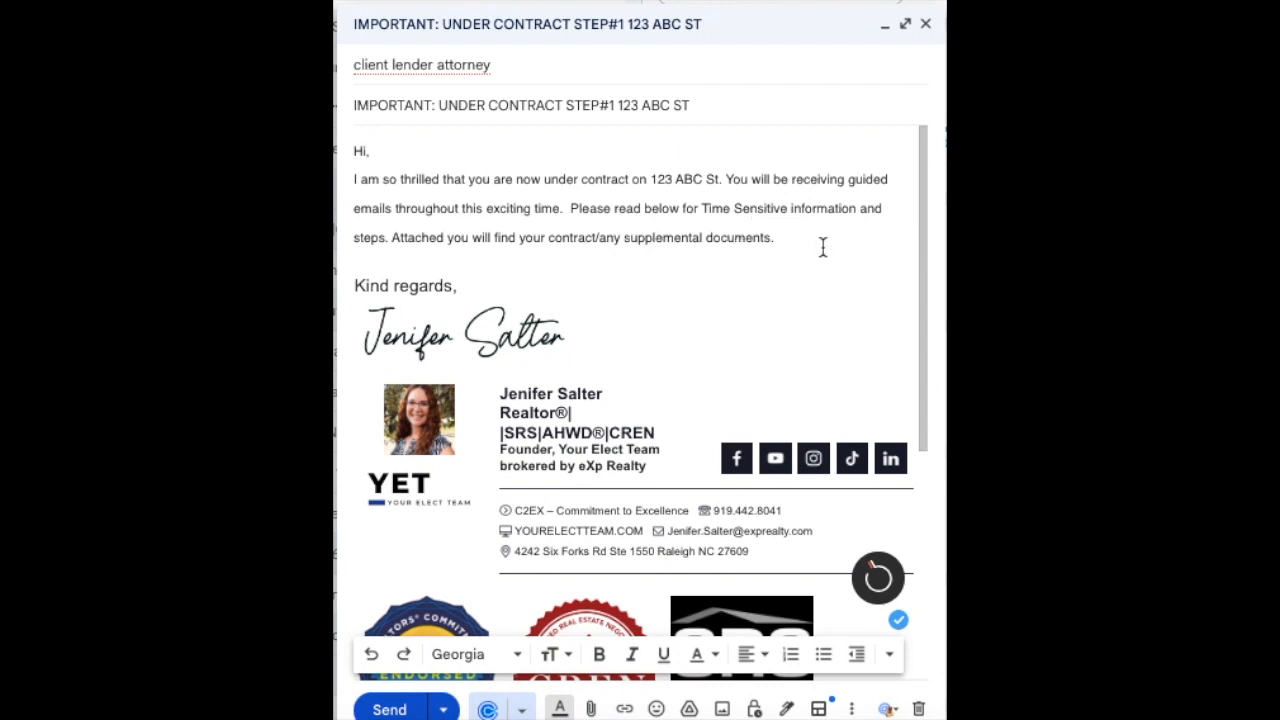
{"action": "left_click", "coordinate": [823, 247]}
{"action": "key", "text": "Return"}
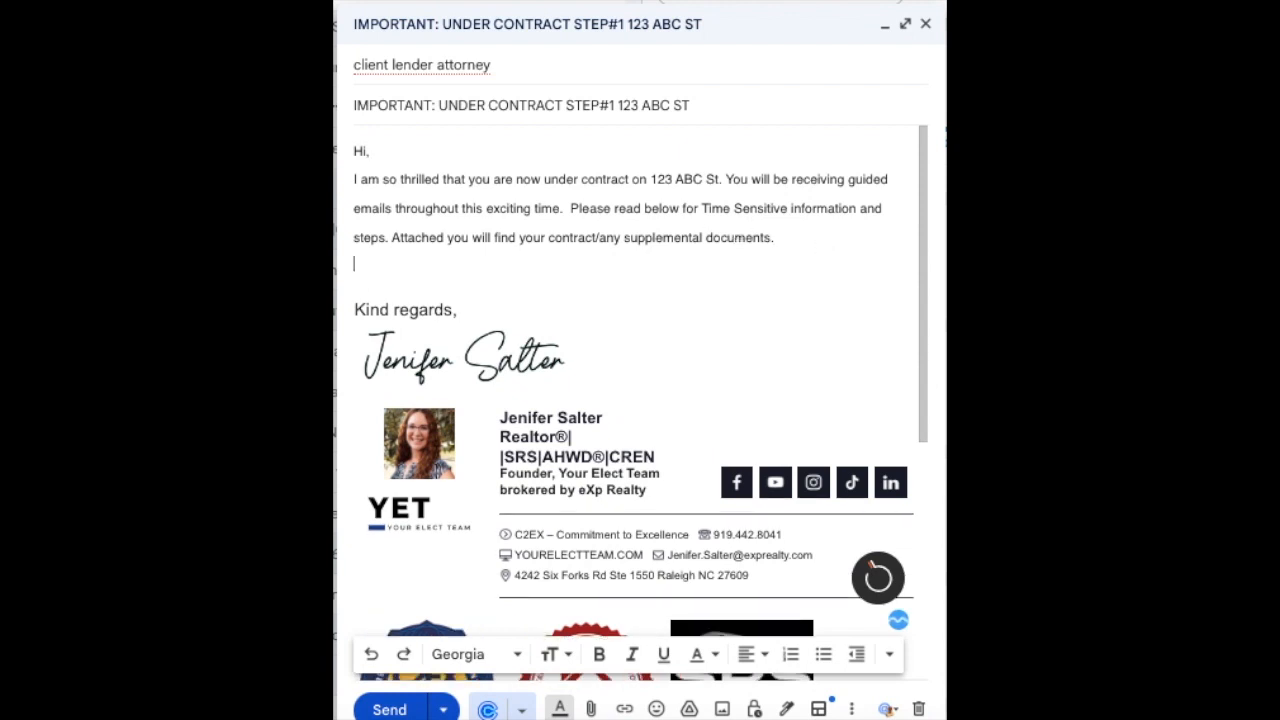
{"action": "key", "text": "super+v"}
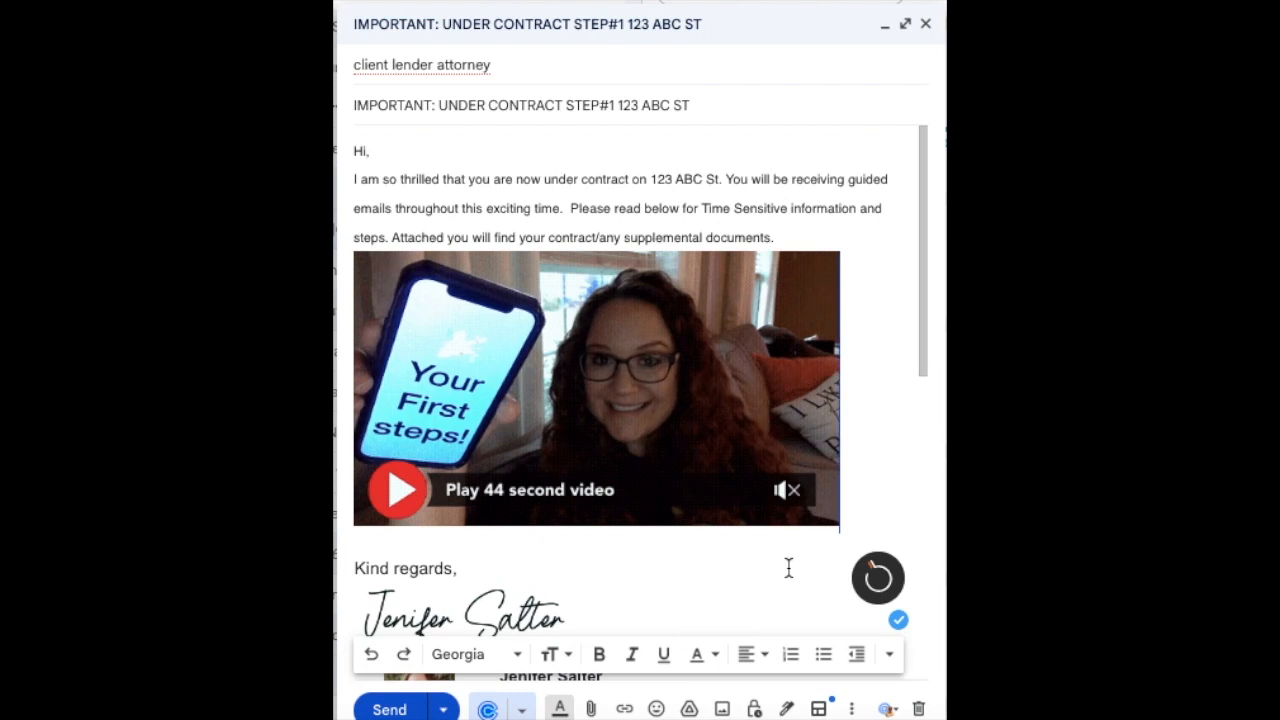
Step: Add the time-sensitive due diligence instructions for $2,000, the $1,000 earnest money instructions due 1-1-2023 and the closing remarks below the video
{"action": "scroll", "coordinate": [852, 505], "scroll_direction": "down", "scroll_amount": 1}
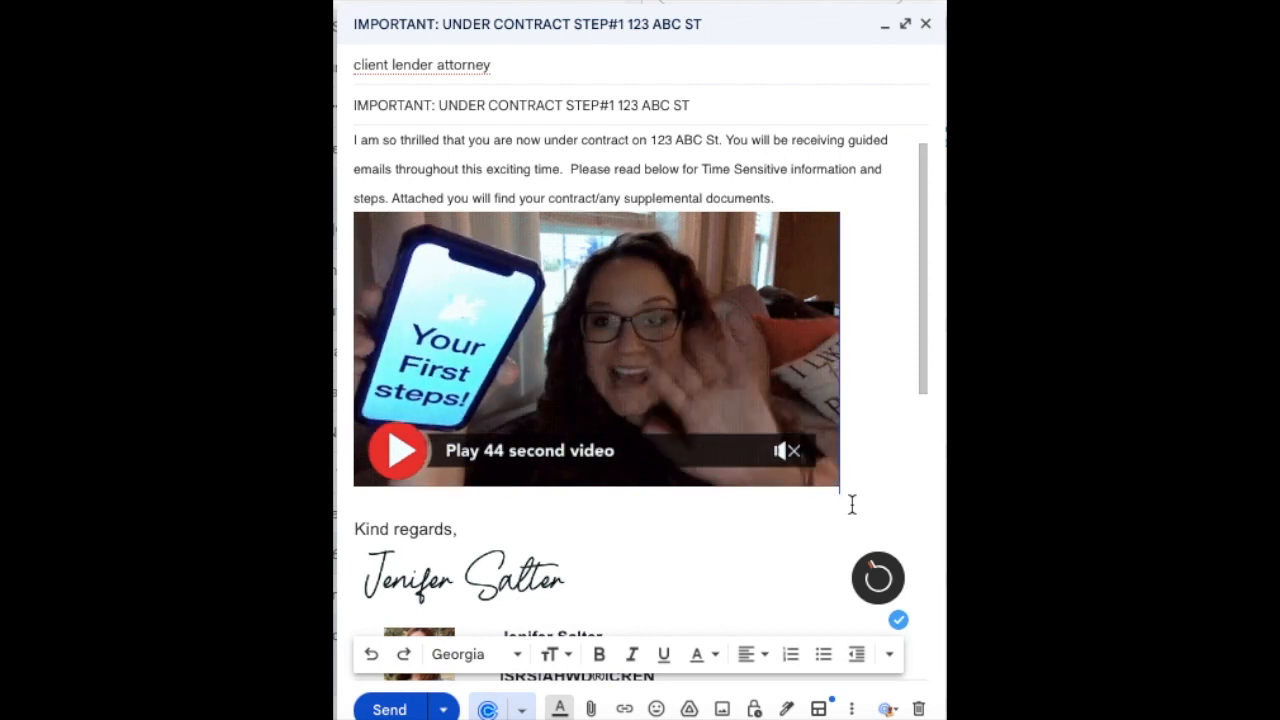
{"action": "scroll", "coordinate": [852, 505], "scroll_direction": "down", "scroll_amount": 3}
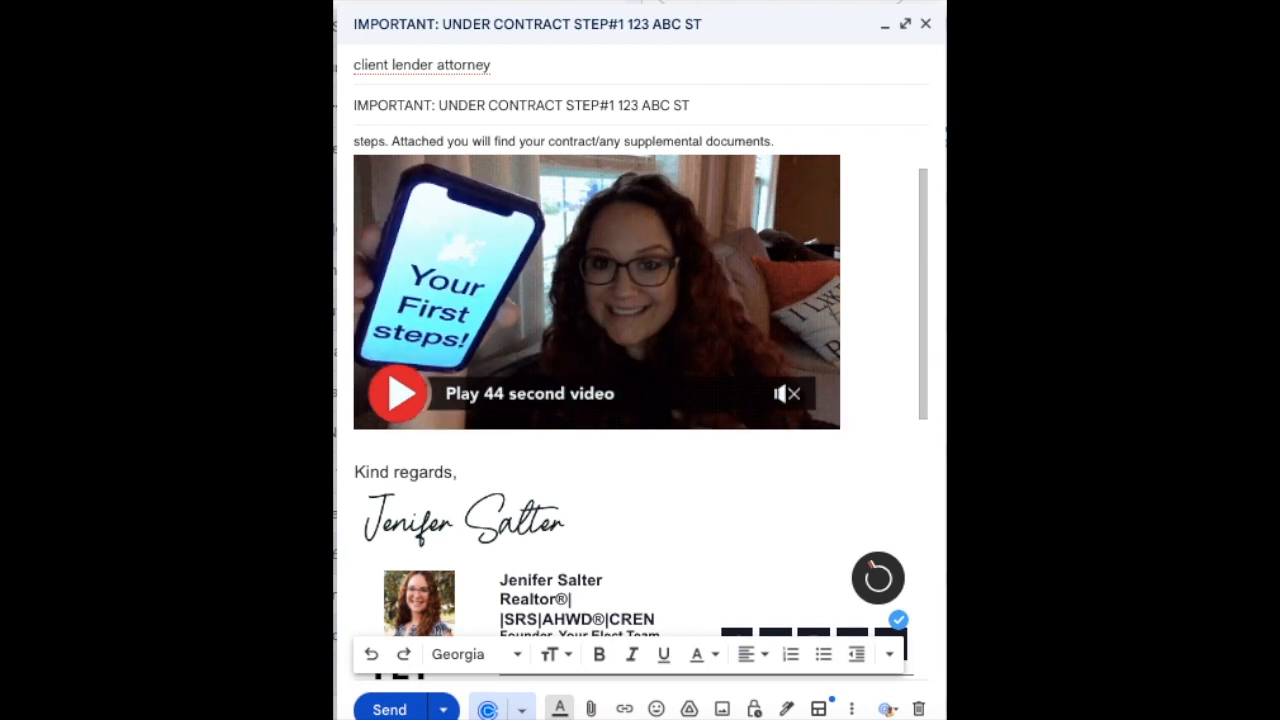
{"action": "left_click", "coordinate": [872, 424]}
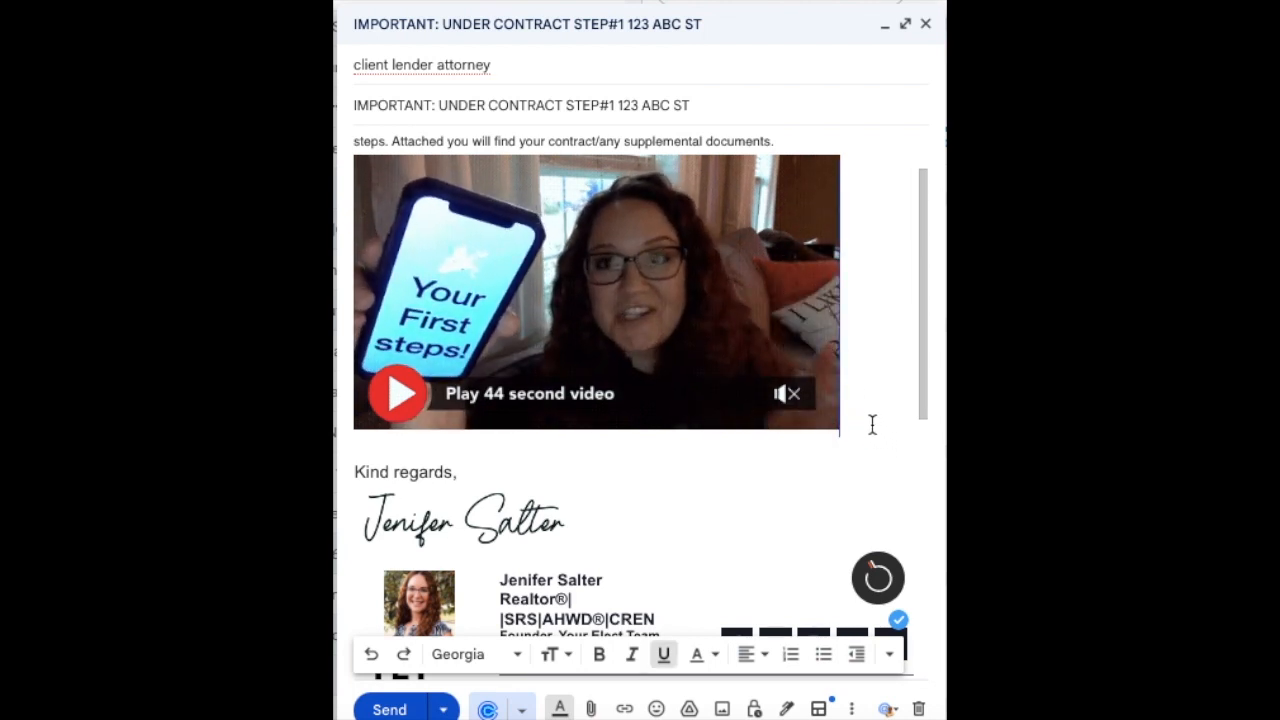
{"action": "key", "text": "Return"}
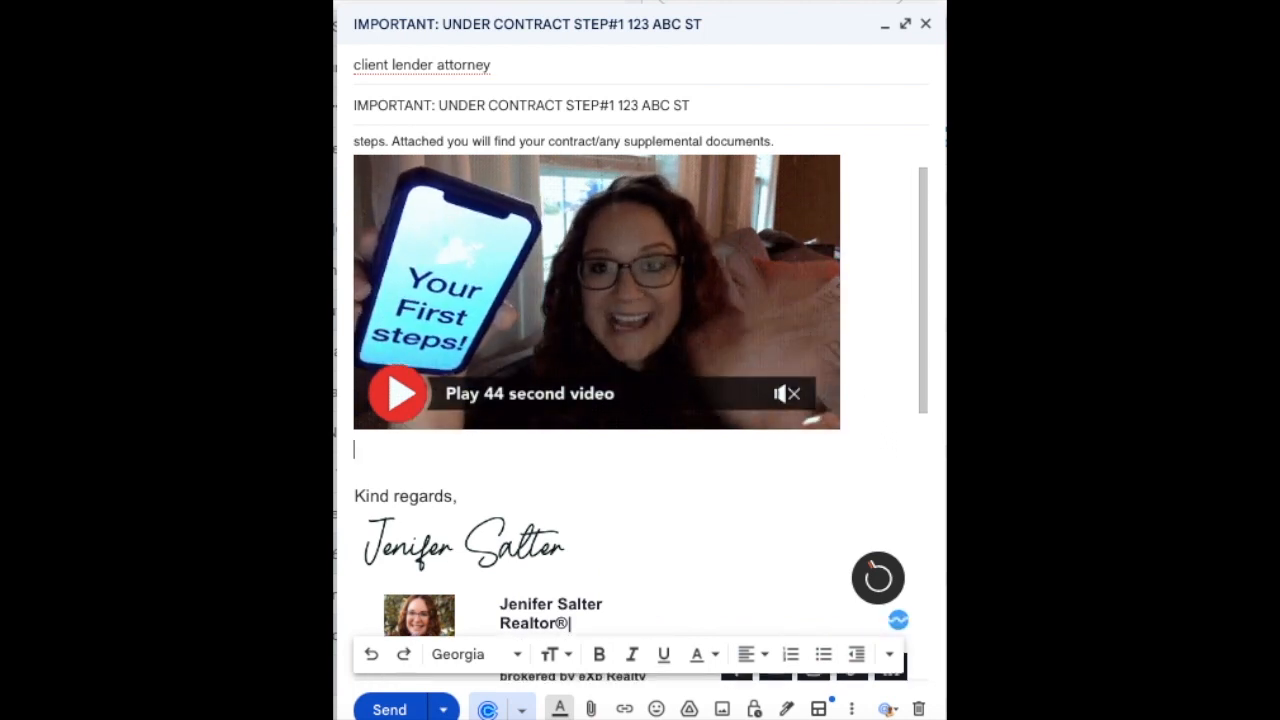
{"action": "type", "text": "Time to Send Out Your Due Diligence*** TIME SENSITIVE****  Take photo of check (send to me) and send priority mail with tracking number. Make it out for $2,000 to Mr John Doe and send directly to the sellers' at the property address.   Earnest Money Instructions Earnest Money should be made payable to Sample Law firm for $1,000 due on 1-1-2023.  I will remind you about this at a later time.   Please let me know when you have done these things, as they are time sensitive.  We will finalize inspection details and lawyer documents needed for closing soon.  Let me know if you have any questions. Looking forward to partnering with you."}
{"action": "scroll", "coordinate": [834, 401], "scroll_direction": "down", "scroll_amount": 1}
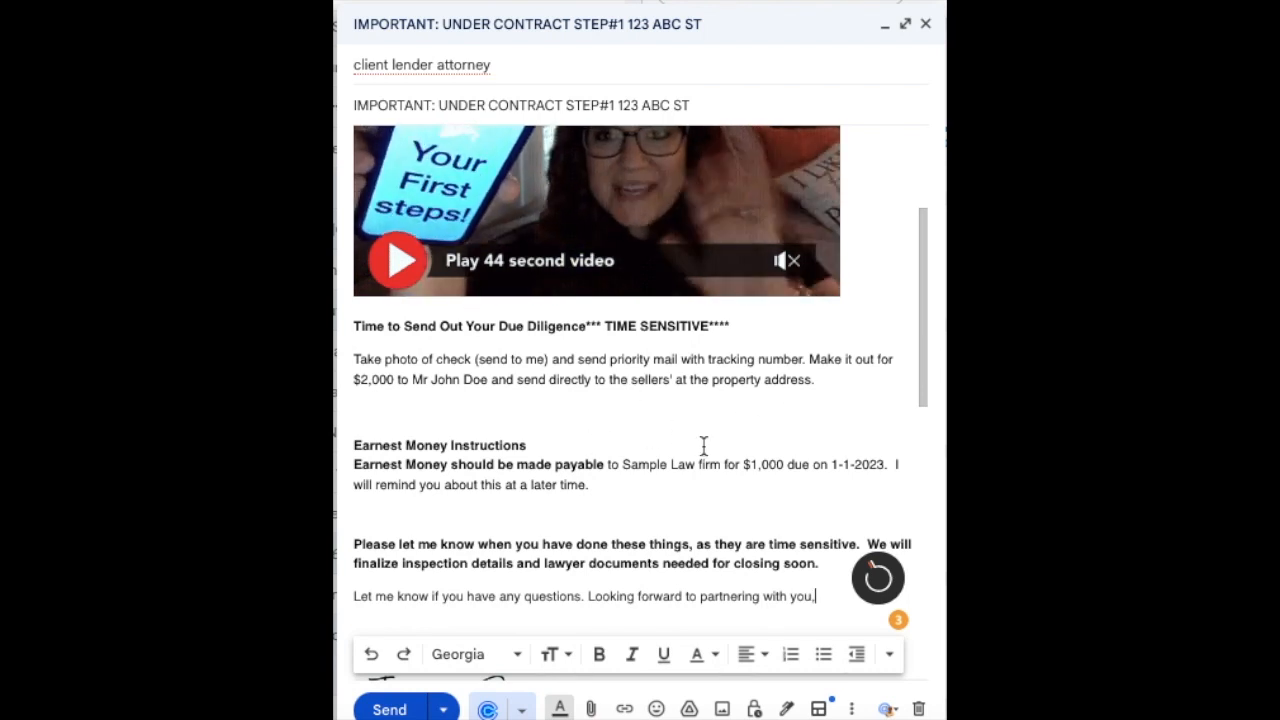
Step: Paste the "Useful Info" section with the closing law firm's and the lender's contact details below the closing remarks
{"action": "scroll", "coordinate": [704, 446], "scroll_direction": "down", "scroll_amount": 1}
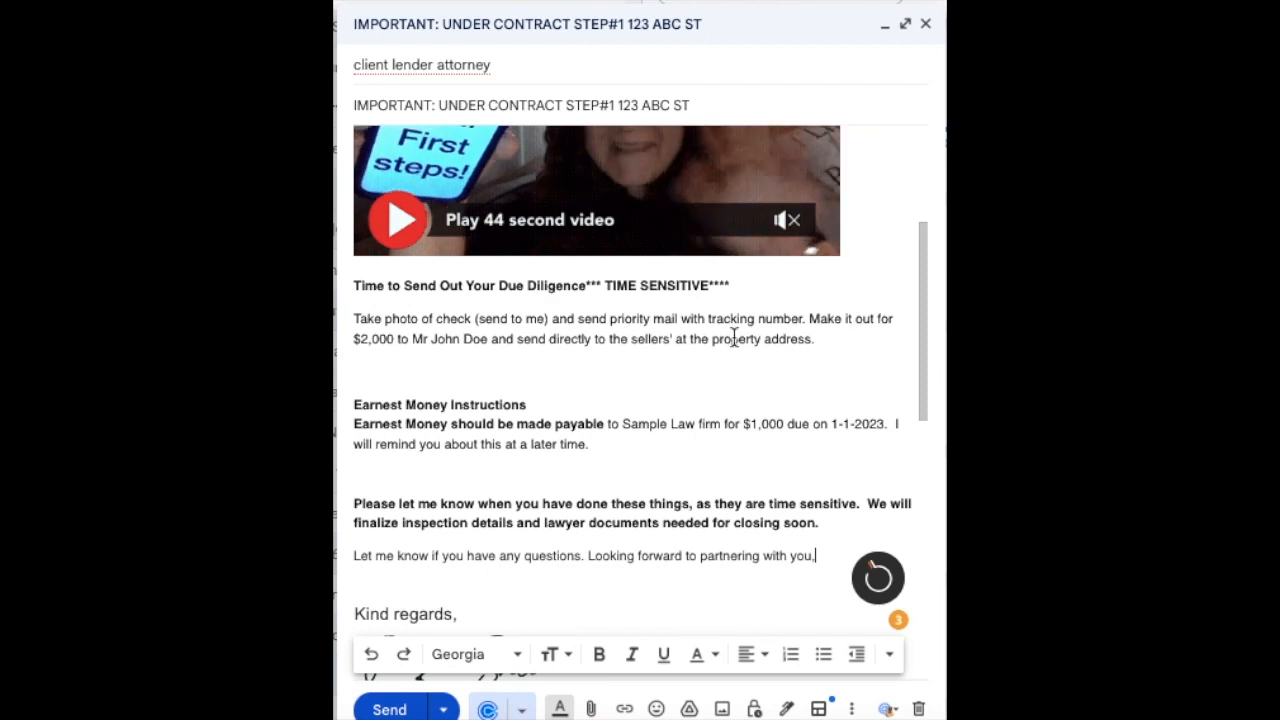
{"action": "scroll", "coordinate": [734, 403], "scroll_direction": "down", "scroll_amount": 2}
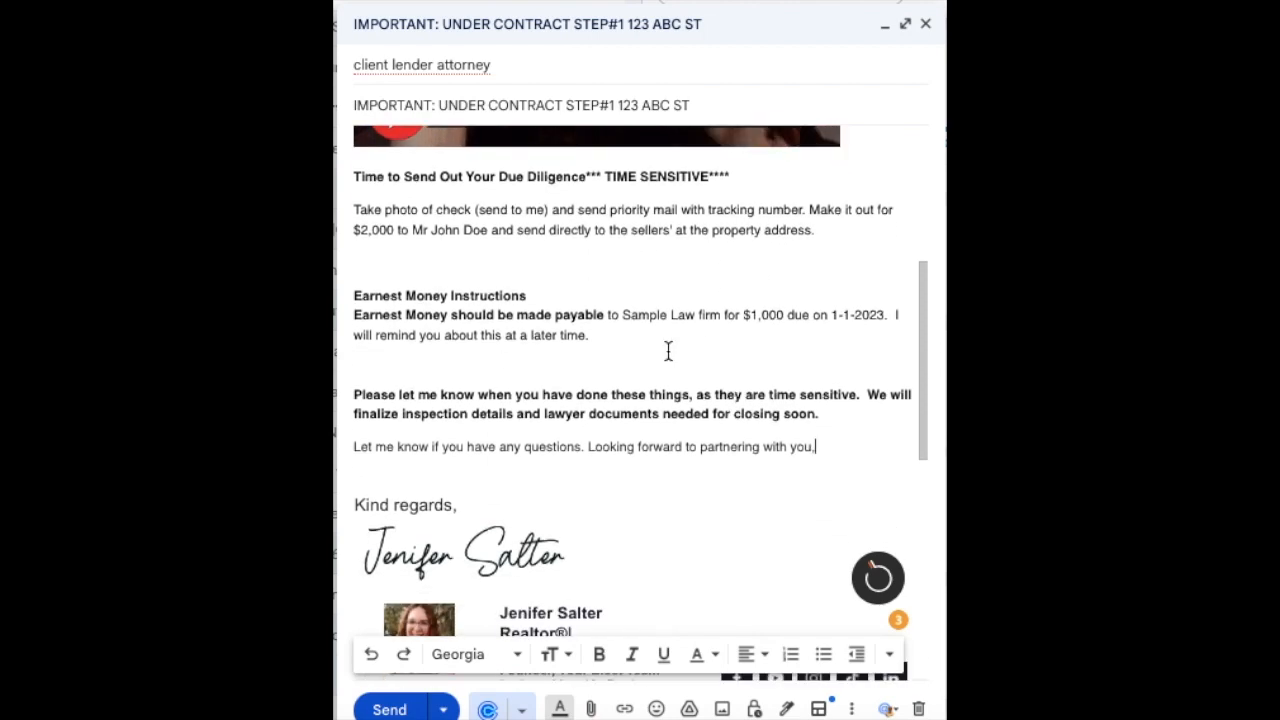
{"action": "scroll", "coordinate": [668, 350], "scroll_direction": "down", "scroll_amount": 1}
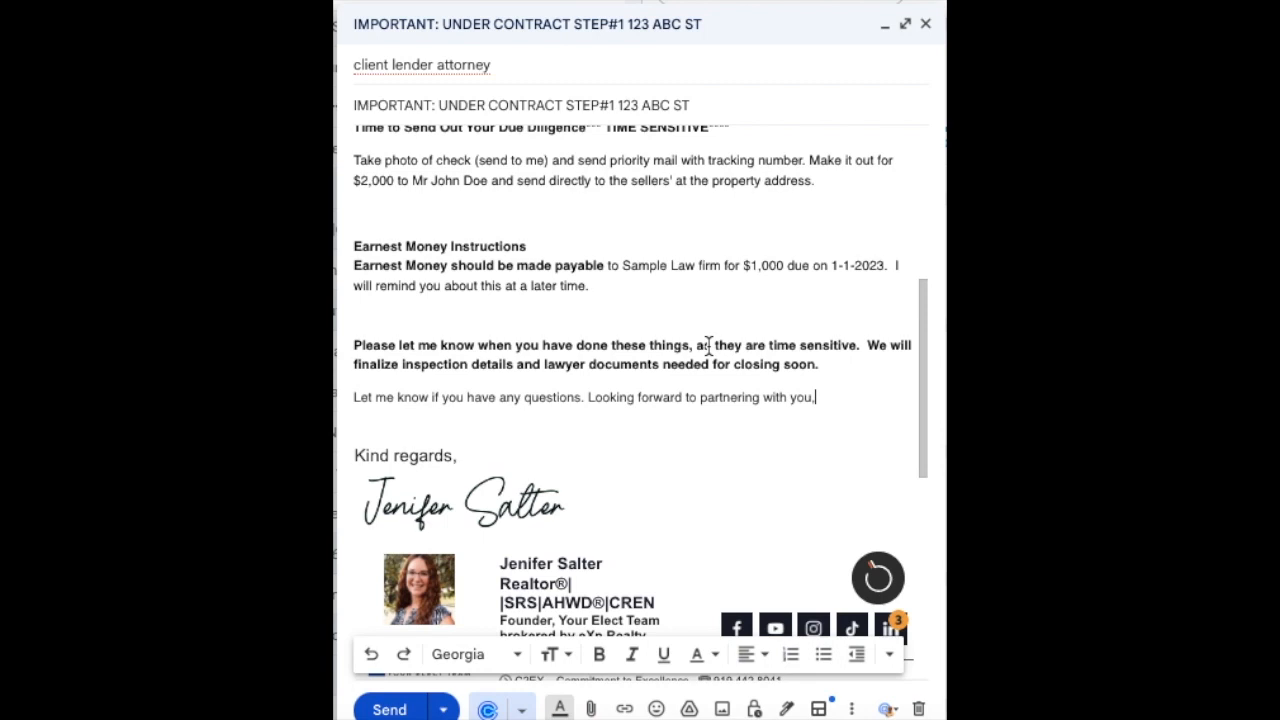
{"action": "scroll", "coordinate": [708, 345], "scroll_direction": "down", "scroll_amount": 1}
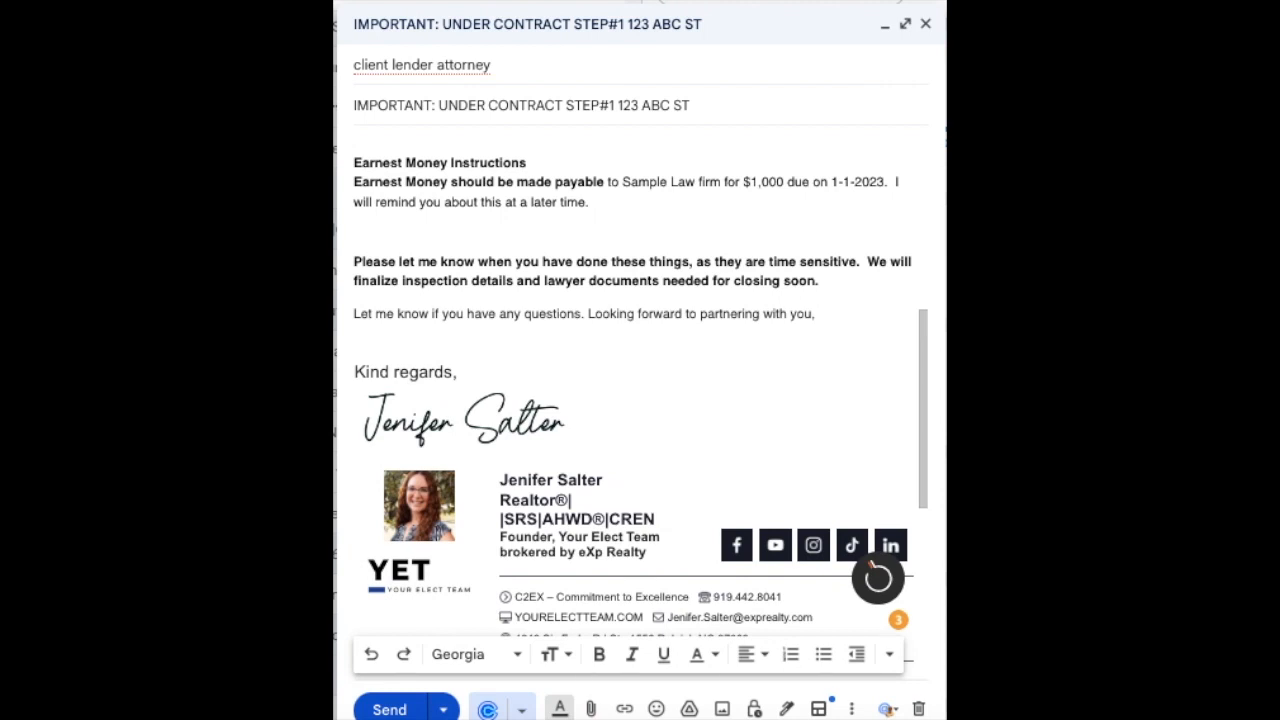
{"action": "left_click", "coordinate": [839, 314]}
{"action": "key", "text": "Return"}
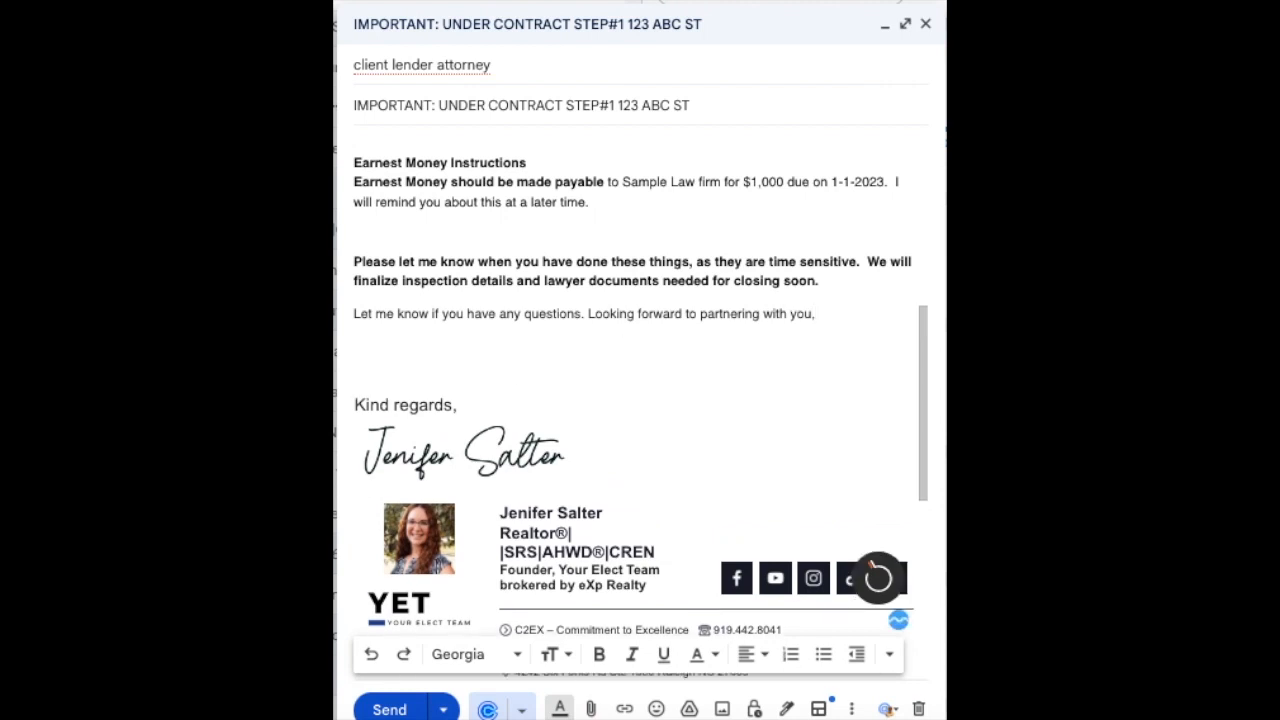
{"action": "key", "text": "ctrl+v"}
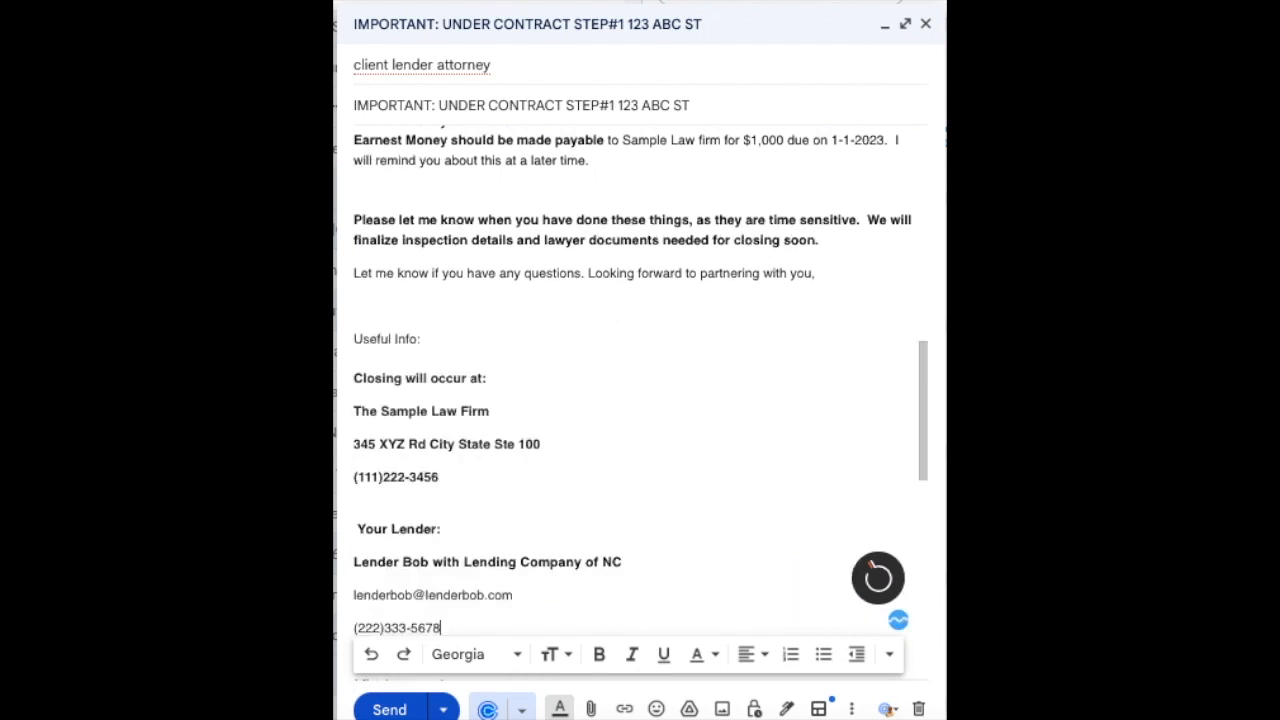
Step: Review the email body from the video and payment instructions through the contact details and signature
{"action": "scroll", "coordinate": [736, 318], "scroll_direction": "up", "scroll_amount": 3}
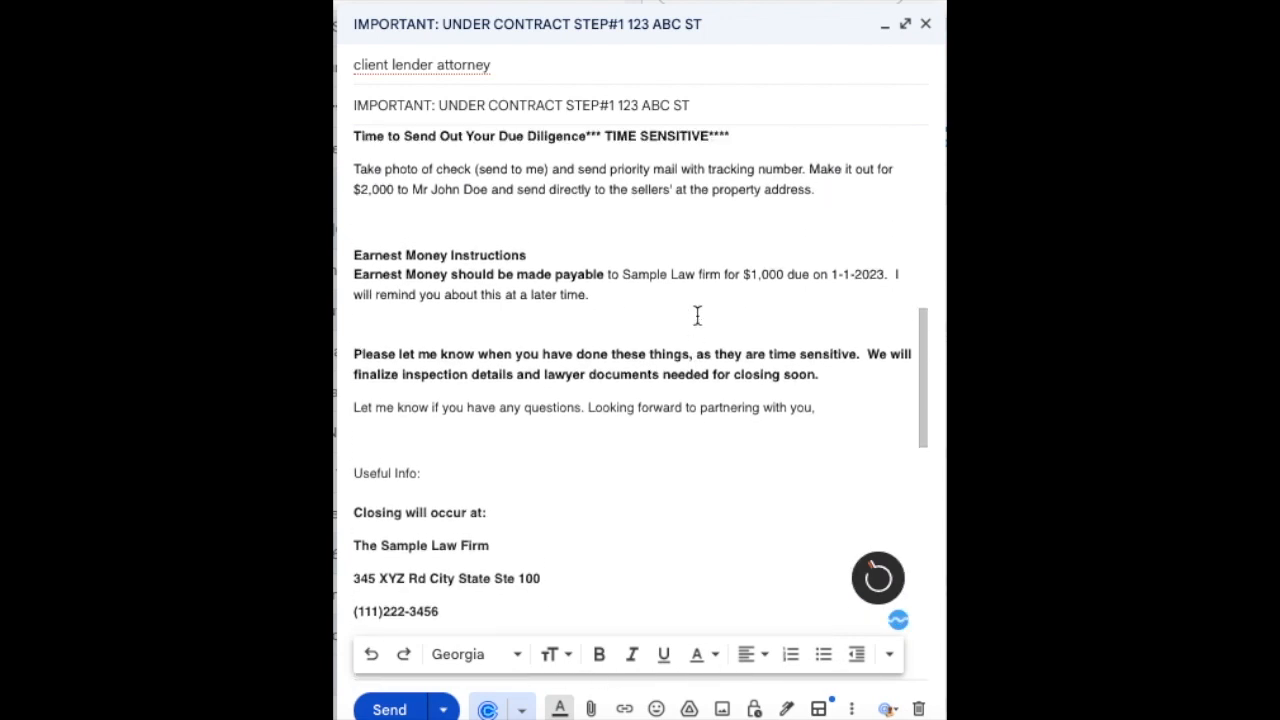
{"action": "scroll", "coordinate": [698, 315], "scroll_direction": "down", "scroll_amount": 5}
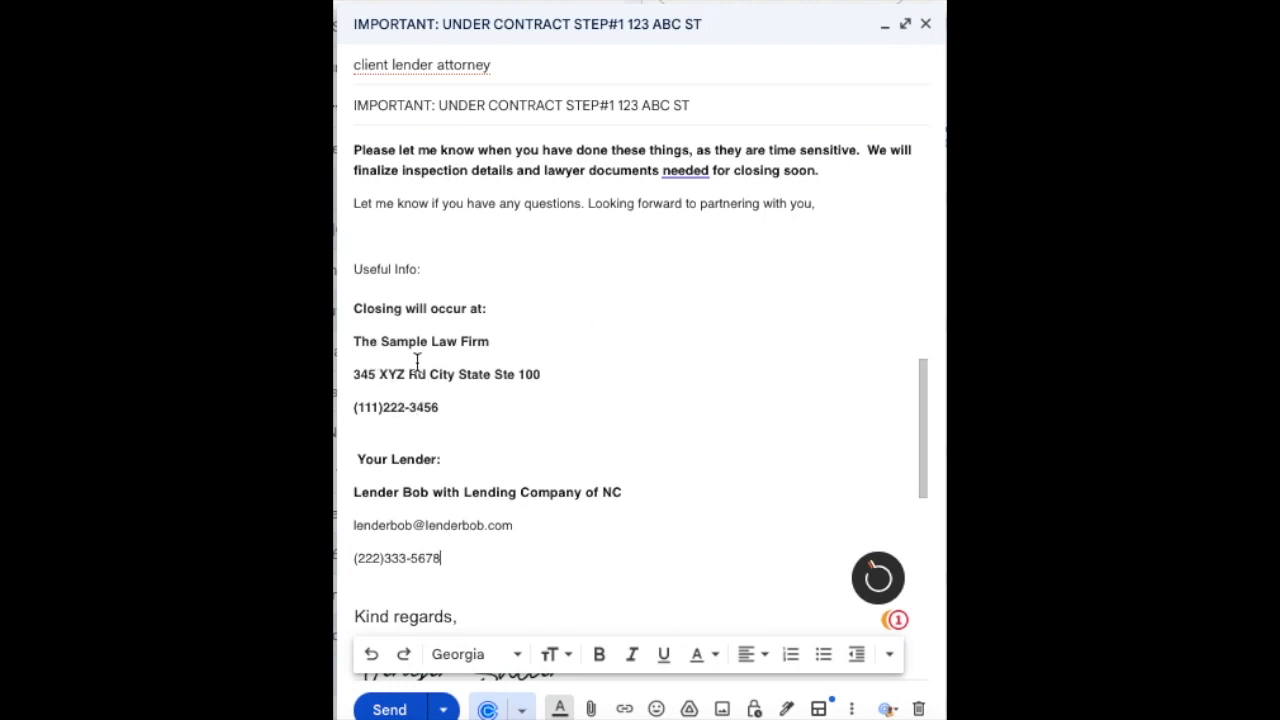
{"action": "scroll", "coordinate": [494, 482], "scroll_direction": "down", "scroll_amount": 1}
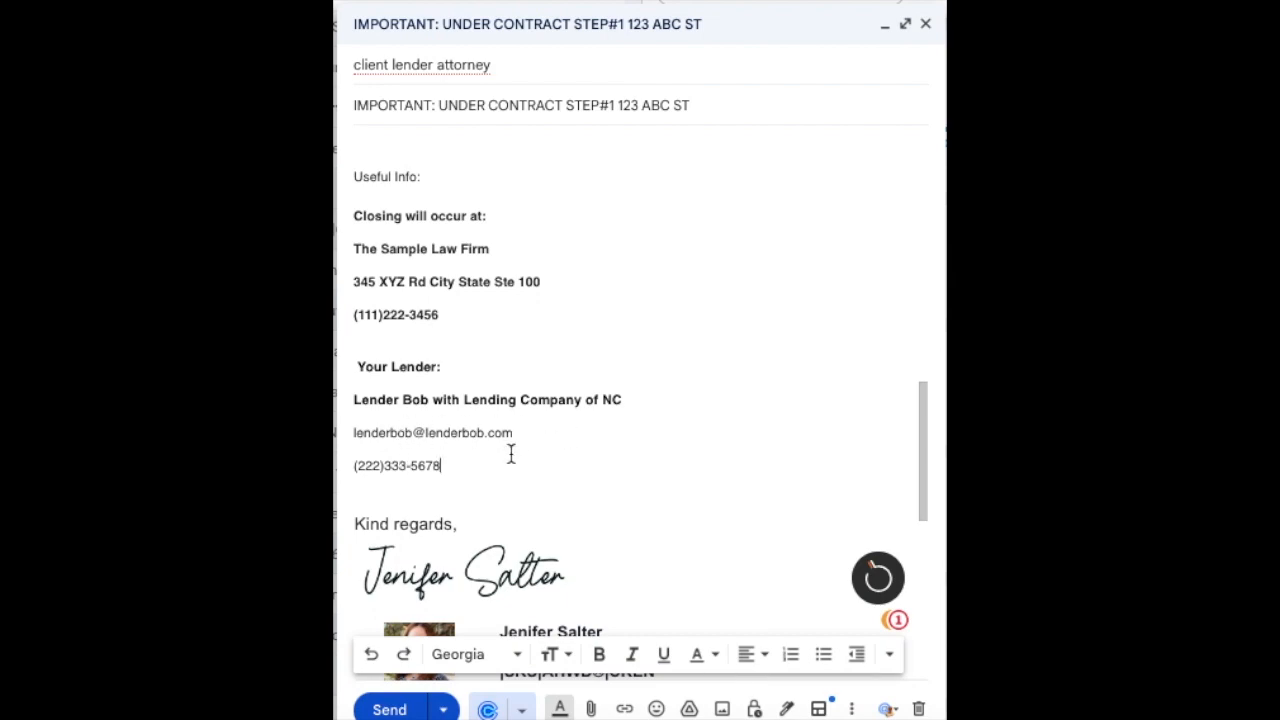
{"action": "scroll", "coordinate": [484, 482], "scroll_direction": "down", "scroll_amount": 4}
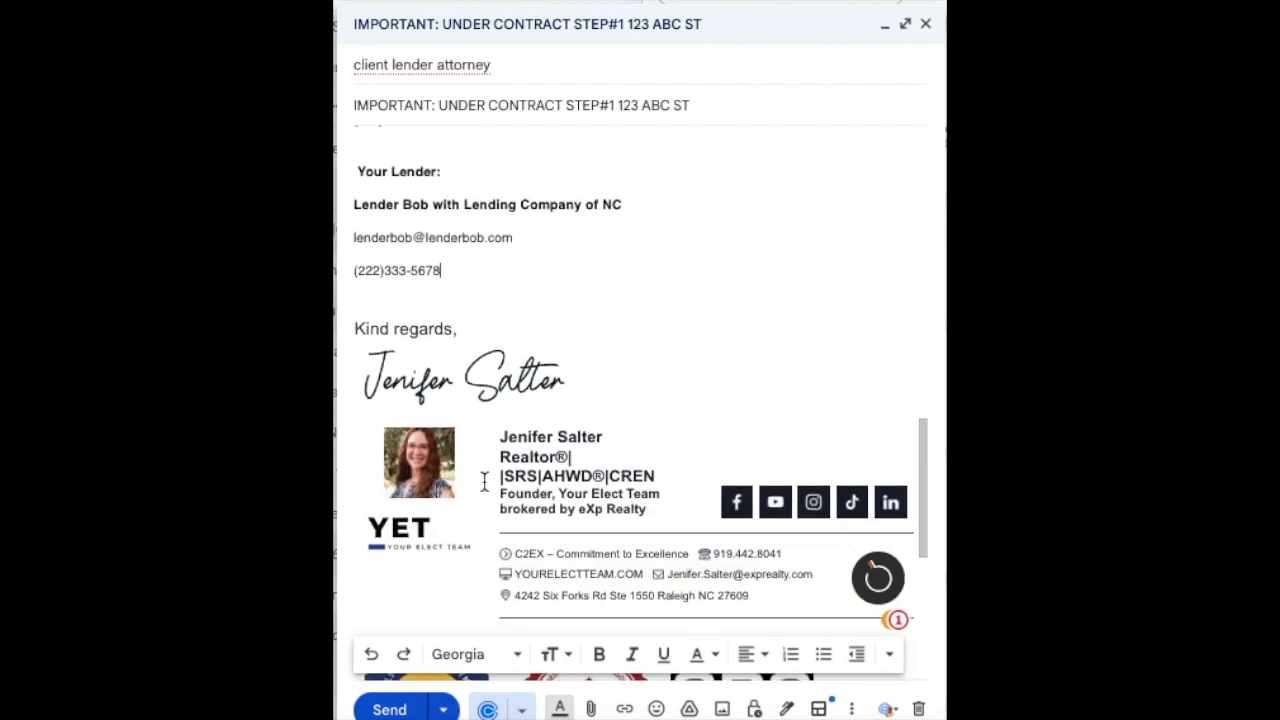
{"action": "scroll", "coordinate": [484, 482], "scroll_direction": "up", "scroll_amount": 10}
{"action": "scroll", "coordinate": [484, 482], "scroll_direction": "up", "scroll_amount": 5}
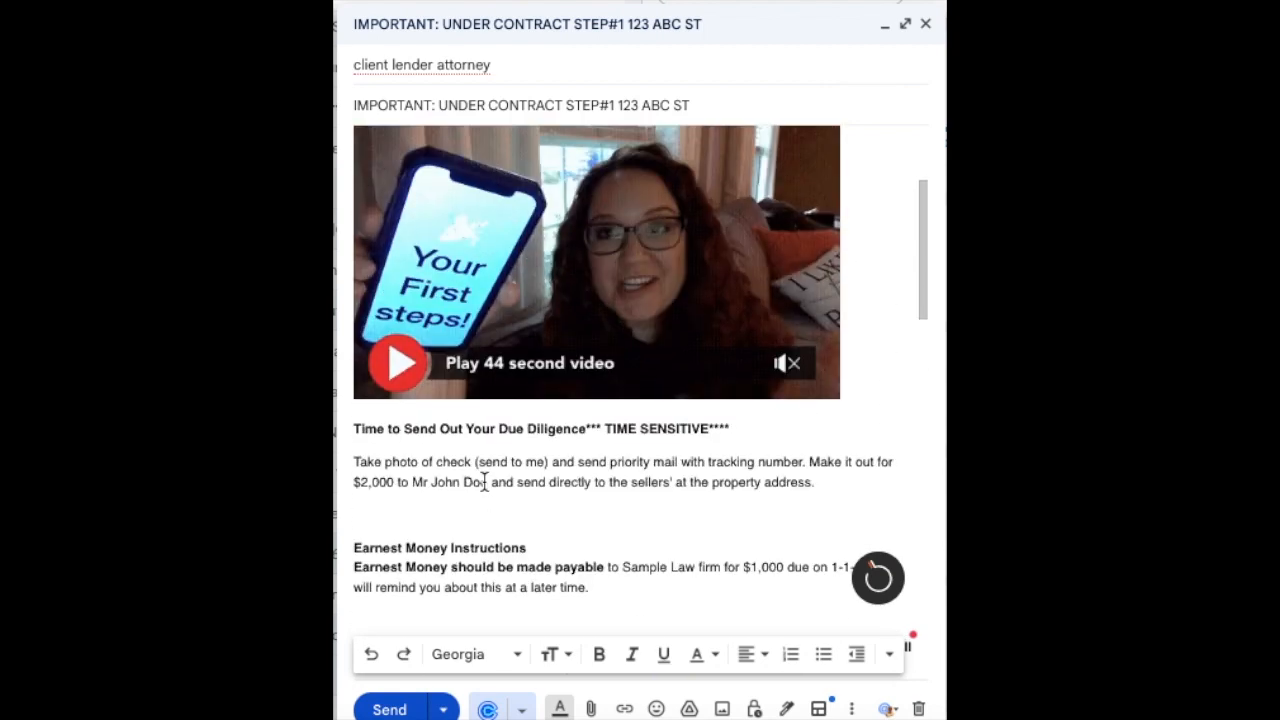
{"action": "scroll", "coordinate": [484, 482], "scroll_direction": "down", "scroll_amount": 1}
{"action": "scroll", "coordinate": [484, 482], "scroll_direction": "down", "scroll_amount": 10}
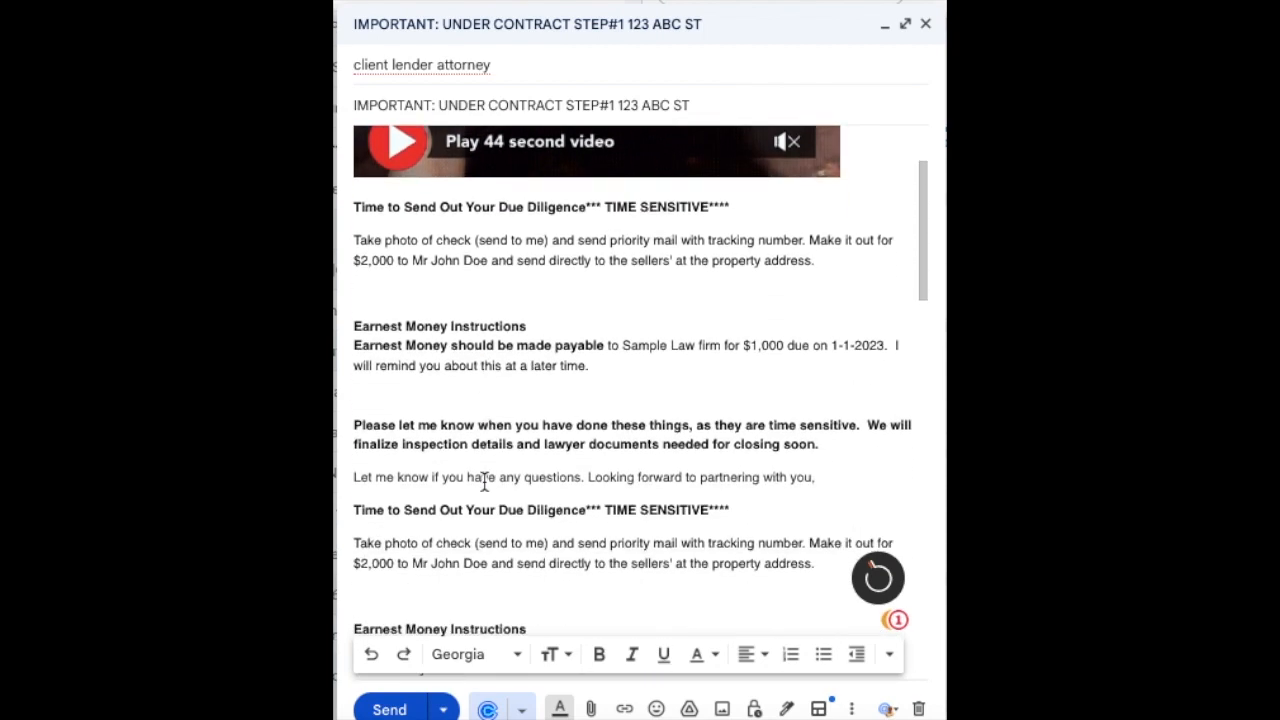
{"action": "scroll", "coordinate": [484, 482], "scroll_direction": "down", "scroll_amount": 10}
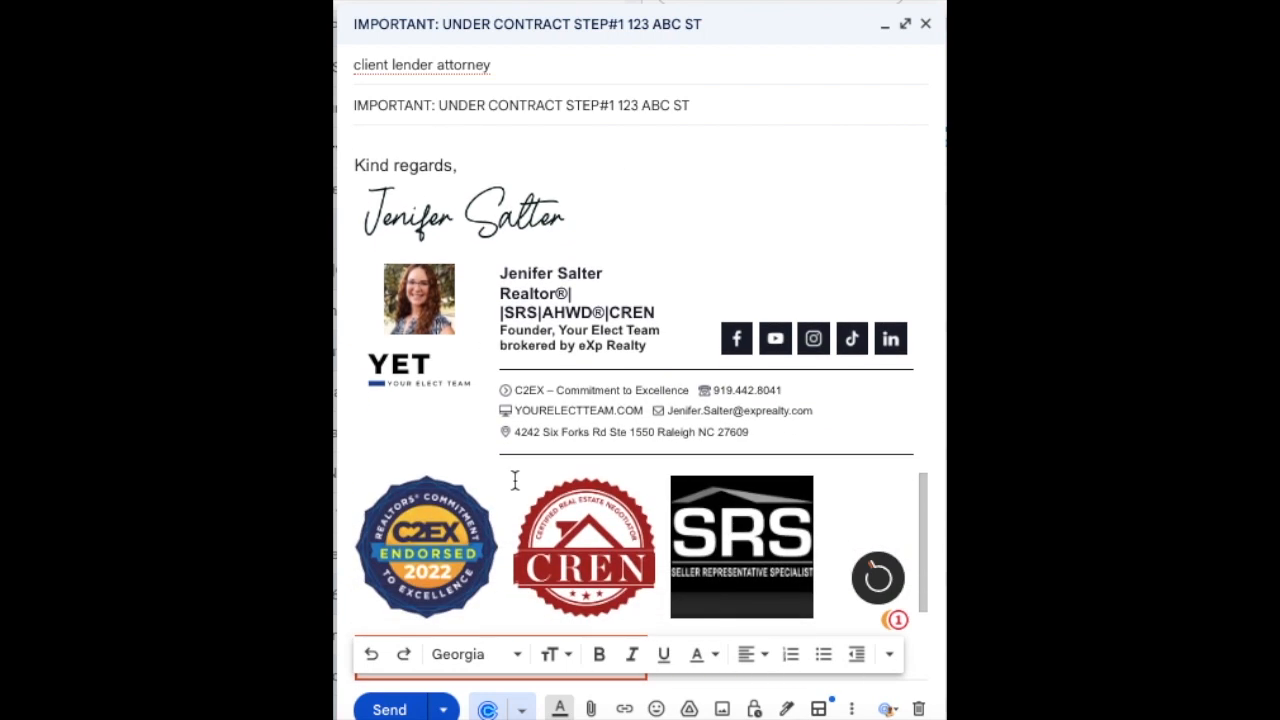
Step: Save the draft as a new template named after its subject line
{"action": "left_click", "coordinate": [853, 709]}
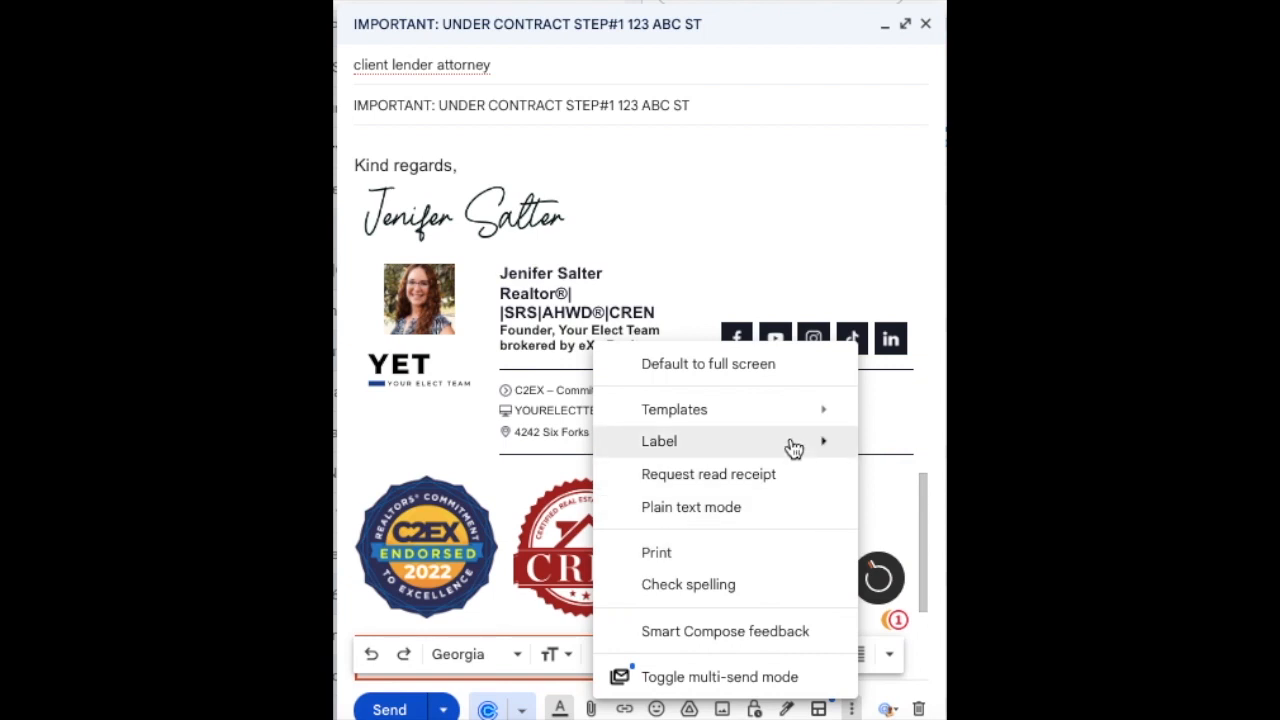
{"action": "mouse_move", "coordinate": [793, 428]}
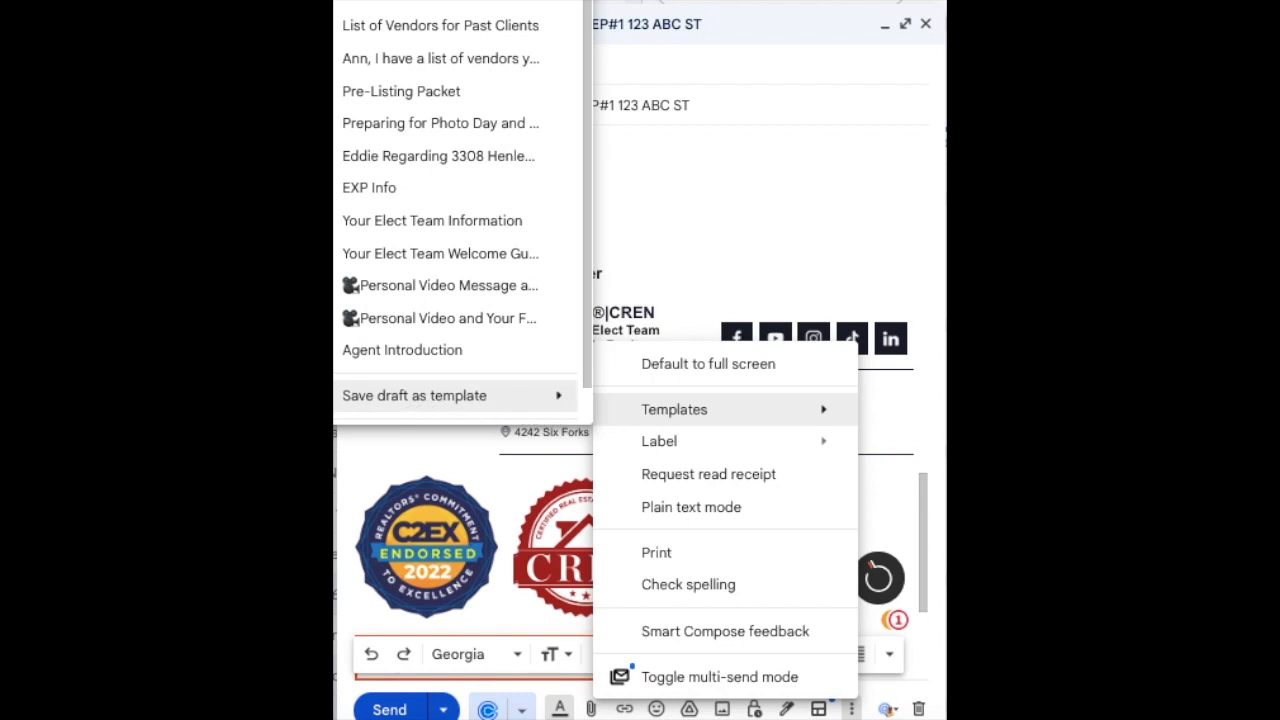
{"action": "left_click", "coordinate": [335, 396]}
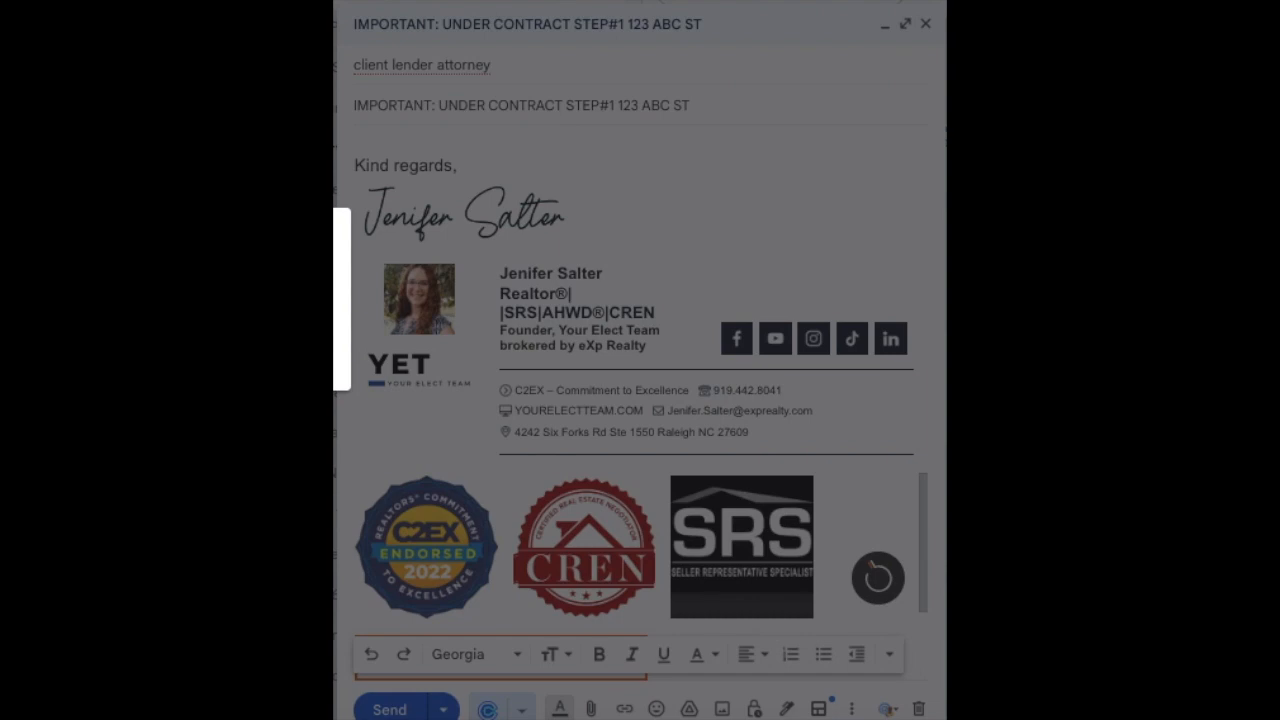
{"action": "key", "text": "Return"}
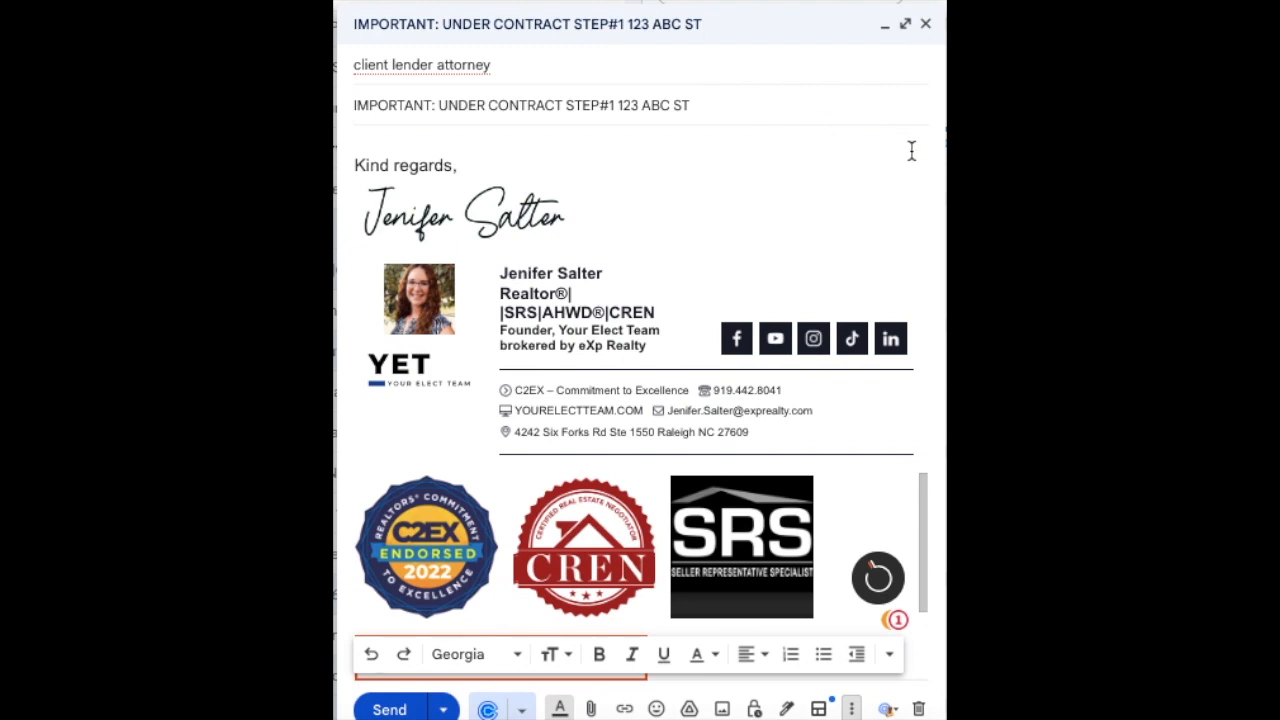
Step: Clear the subject, the recipients and all body content above the signature from the message
{"action": "left_click_drag", "start_coordinate": [721, 103], "coordinate": [354, 105]}
{"action": "key", "text": "BackSpace"}
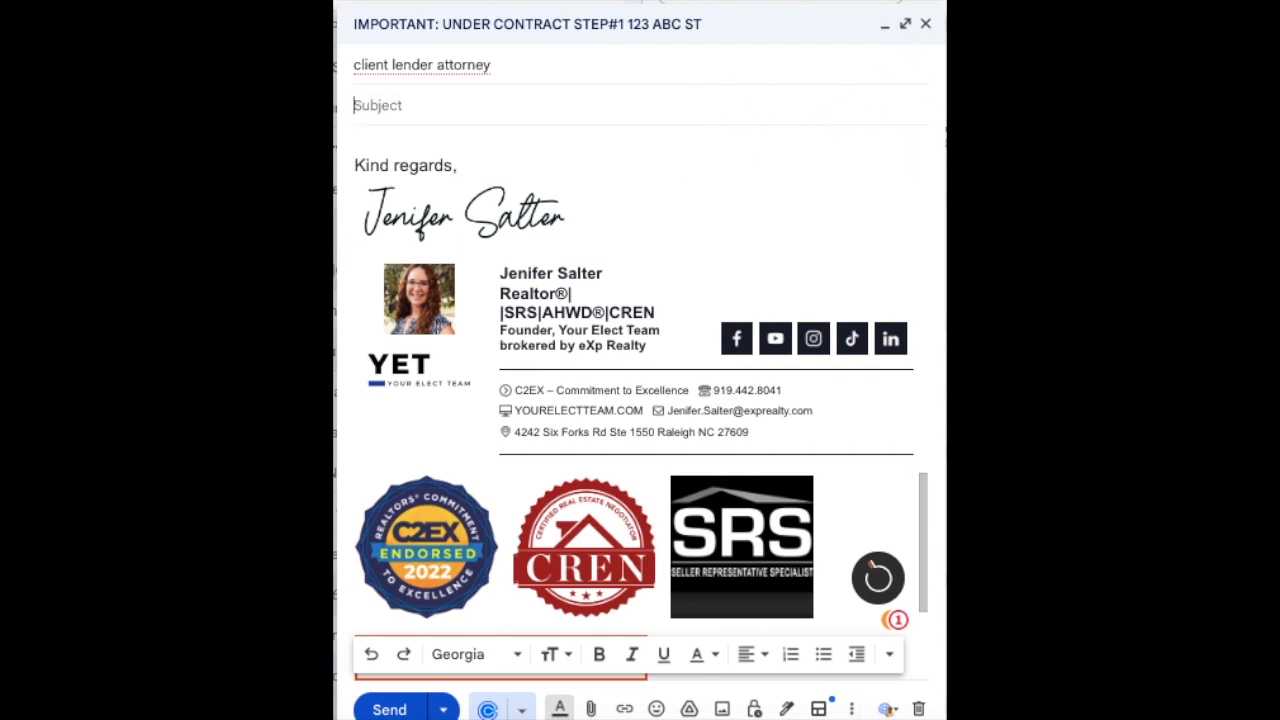
{"action": "triple_click", "coordinate": [435, 64]}
{"action": "key", "text": "BackSpace"}
{"action": "scroll", "coordinate": [519, 238], "scroll_direction": "up", "scroll_amount": 15}
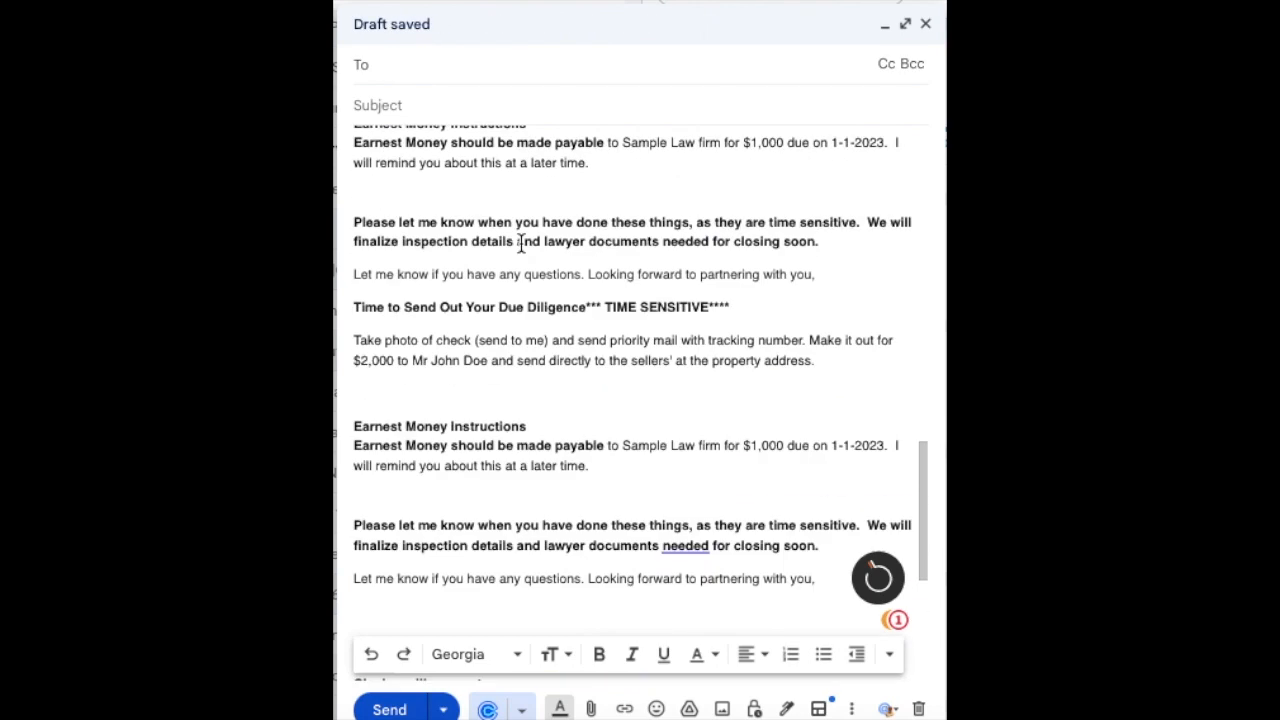
{"action": "mouse_move", "coordinate": [355, 151]}
{"action": "left_mouse_down"}
{"action": "mouse_move", "coordinate": [780, 240]}
{"action": "mouse_move", "coordinate": [700, 520]}
{"action": "mouse_move", "coordinate": [715, 545]}
{"action": "mouse_move", "coordinate": [705, 600]}
{"action": "mouse_move", "coordinate": [677, 534]}
{"action": "mouse_move", "coordinate": [663, 674]}
{"action": "mouse_move", "coordinate": [666, 560]}
{"action": "left_mouse_up"}
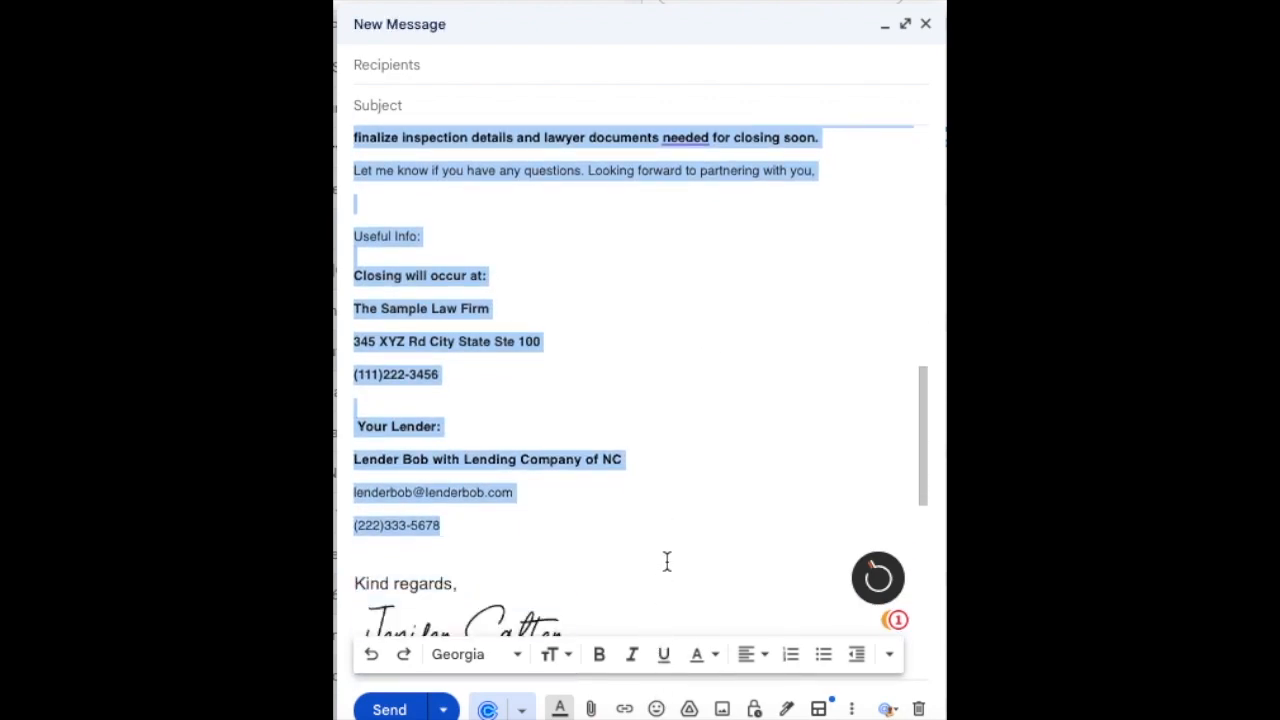
{"action": "key", "text": "BackSpace"}
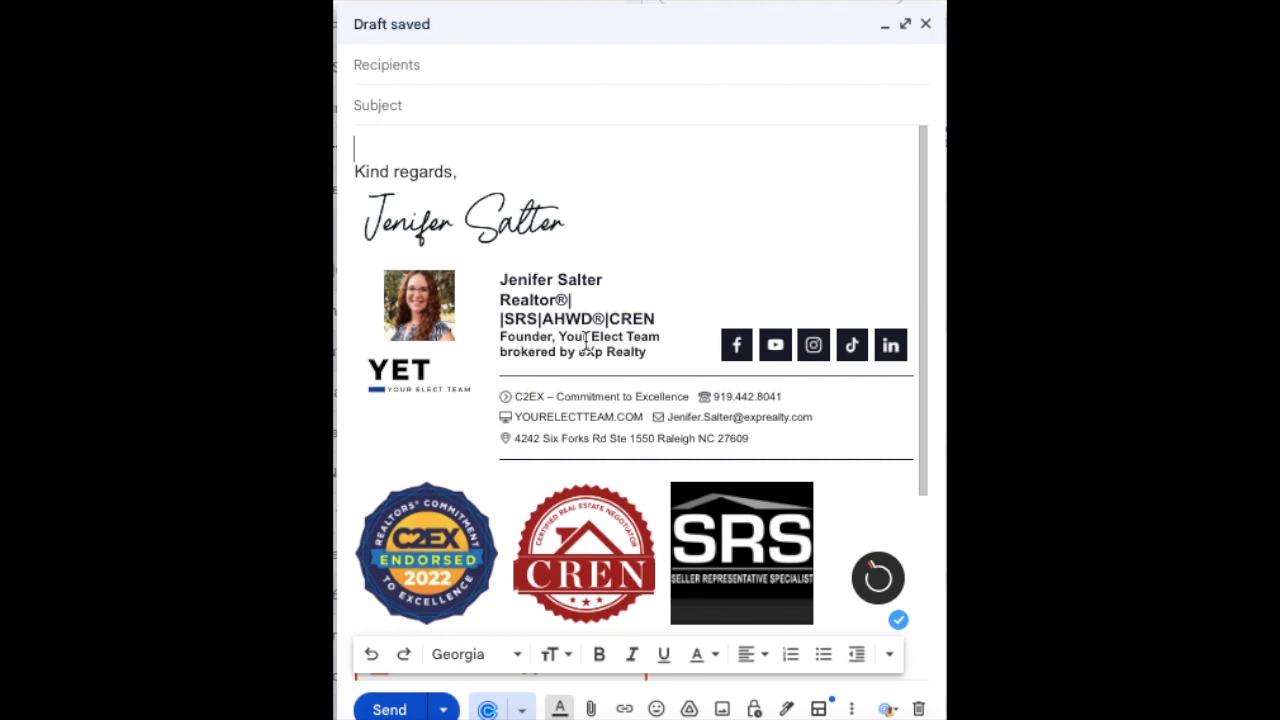
Step: Insert the saved "IMPORTANT: UNDER CONTRACT" template into the emptied message
{"action": "left_click", "coordinate": [852, 708]}
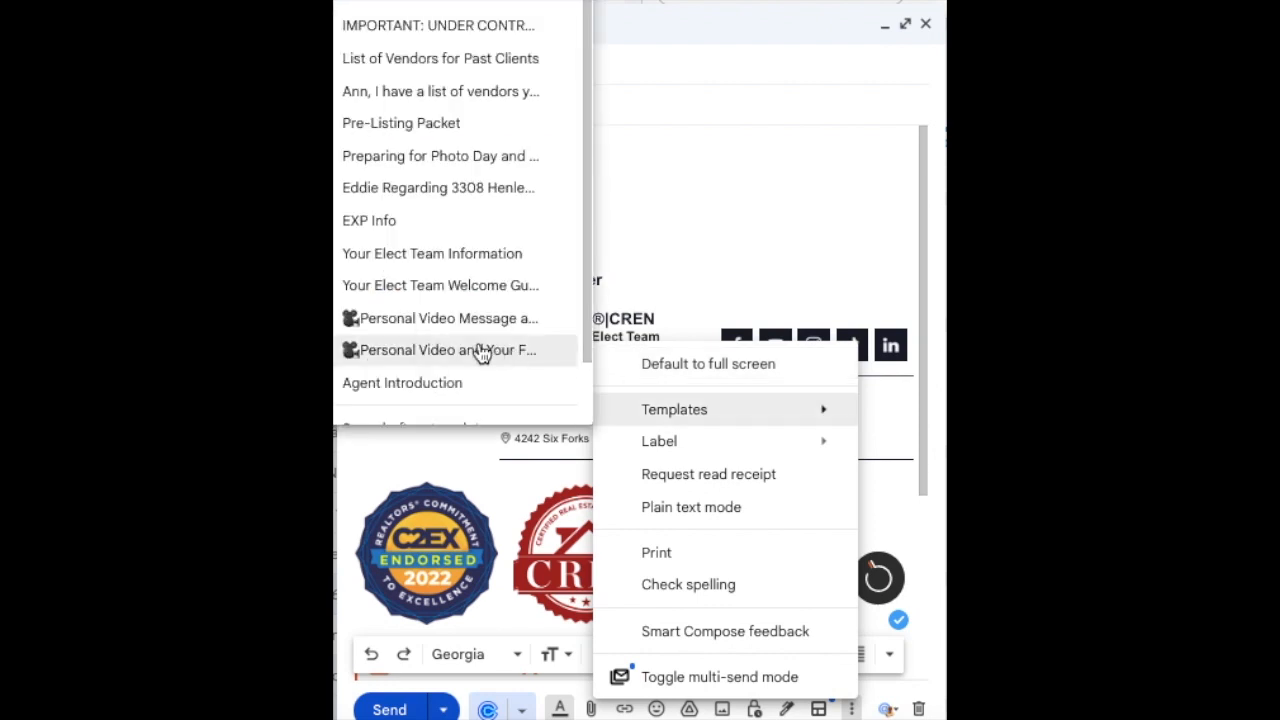
{"action": "scroll", "coordinate": [481, 353], "scroll_direction": "down", "scroll_amount": 2}
{"action": "scroll", "coordinate": [481, 353], "scroll_direction": "up", "scroll_amount": 2}
{"action": "left_click", "coordinate": [481, 33]}
Step: Examine the inserted template's greeting, video, due diligence and earnest money instructions, and contact details
{"action": "scroll", "coordinate": [566, 272], "scroll_direction": "up", "scroll_amount": 15}
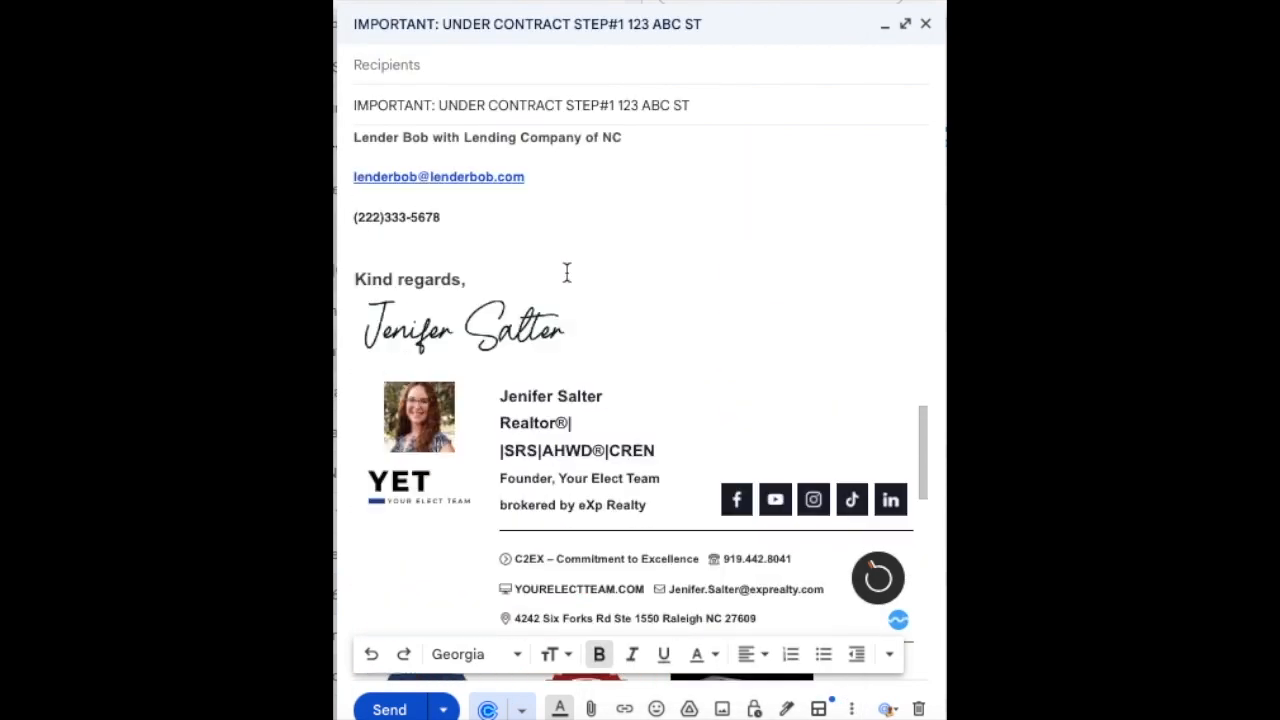
{"action": "scroll", "coordinate": [566, 272], "scroll_direction": "up", "scroll_amount": 3}
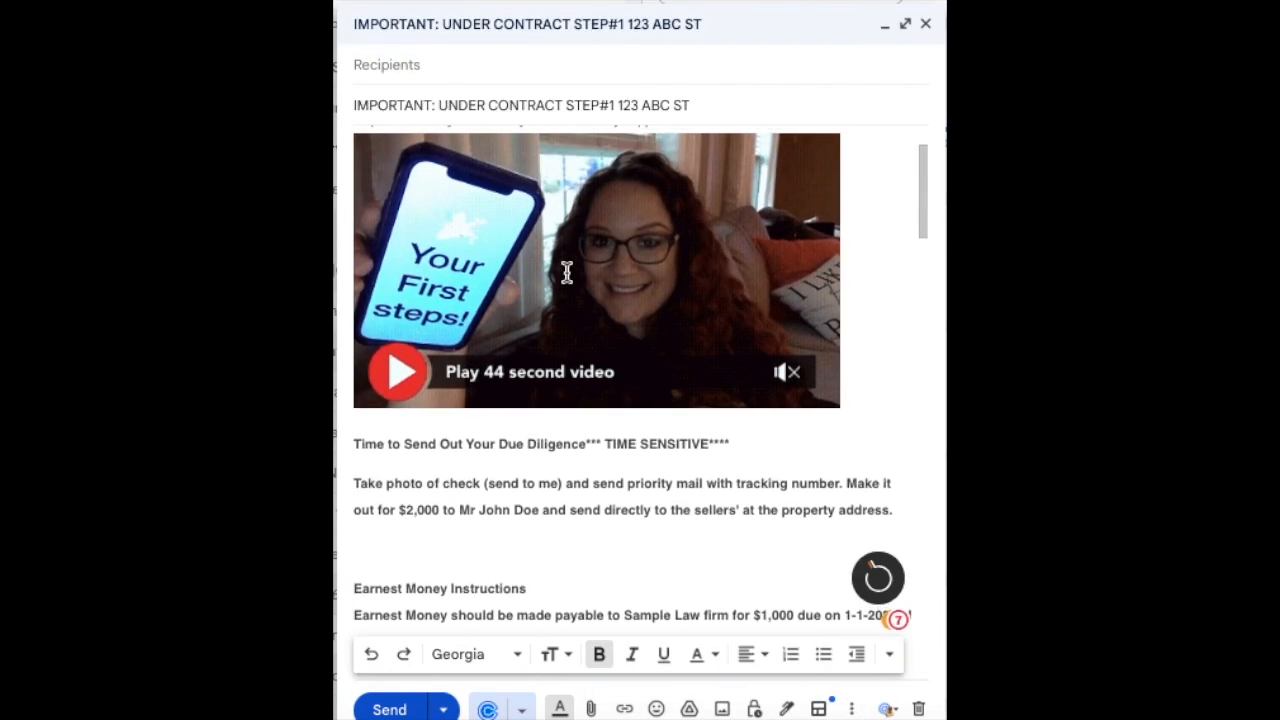
{"action": "scroll", "coordinate": [564, 564], "scroll_direction": "up", "scroll_amount": 2}
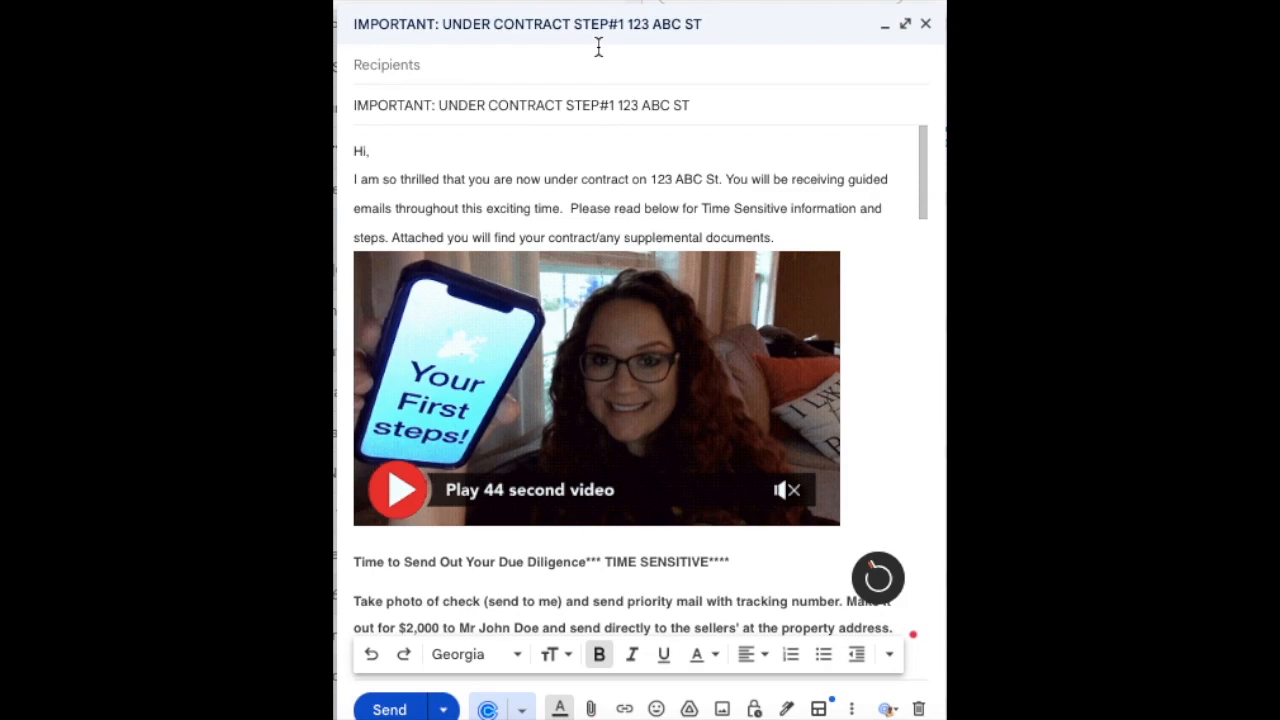
{"action": "scroll", "coordinate": [605, 320], "scroll_direction": "down", "scroll_amount": 1}
{"action": "scroll", "coordinate": [608, 320], "scroll_direction": "down", "scroll_amount": 12}
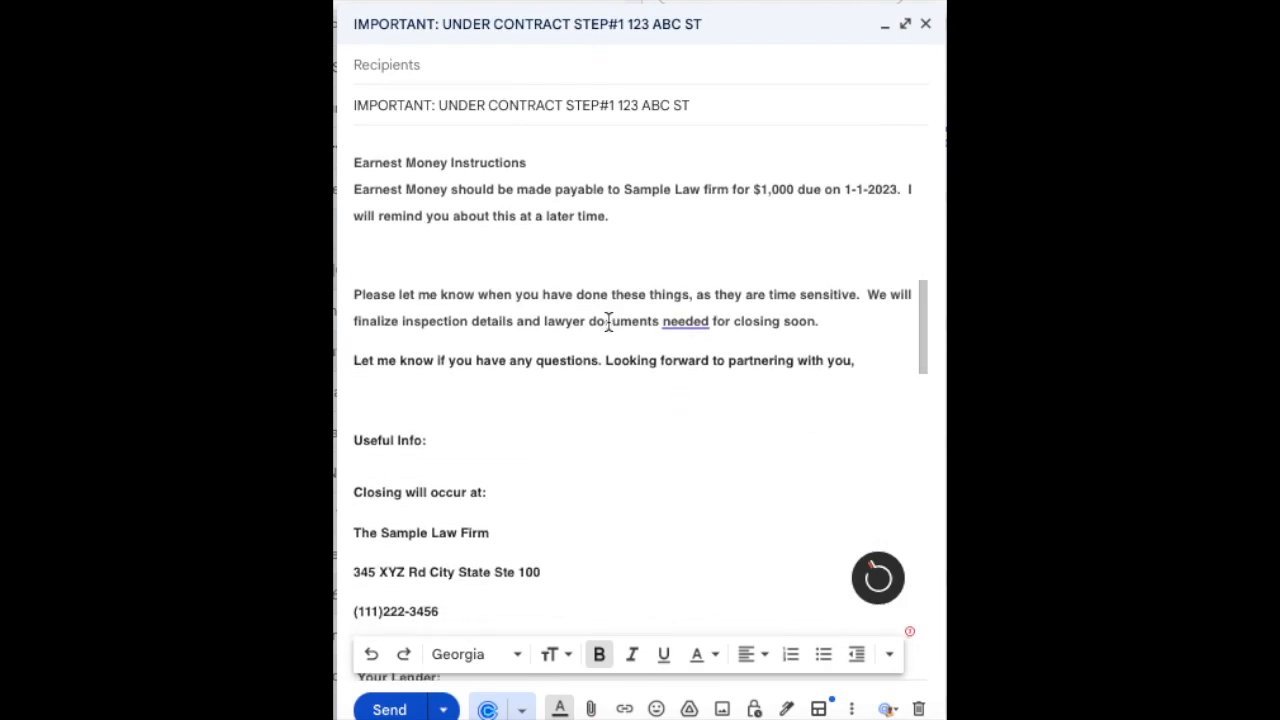
{"action": "scroll", "coordinate": [608, 320], "scroll_direction": "up", "scroll_amount": 15}
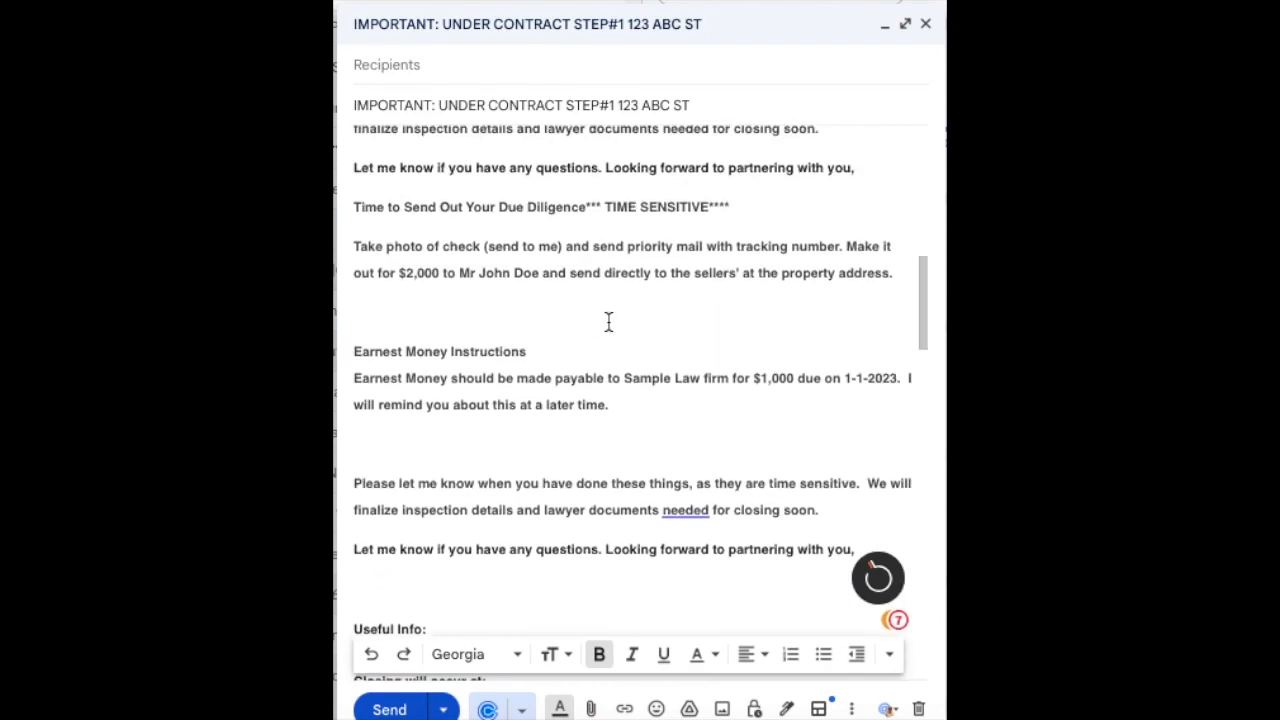